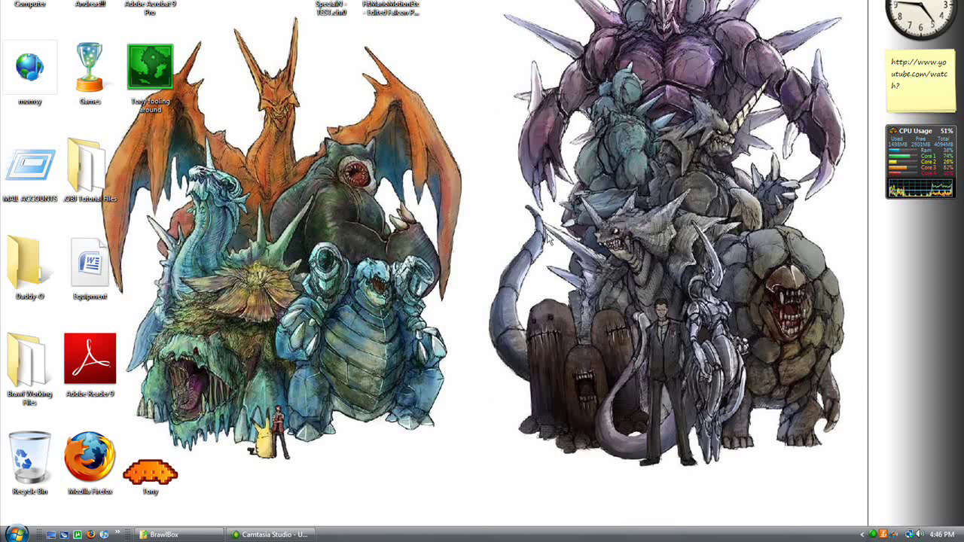
Step: Launch BrawlBox from its program folder and reposition its window on the desktop
click(194, 535)
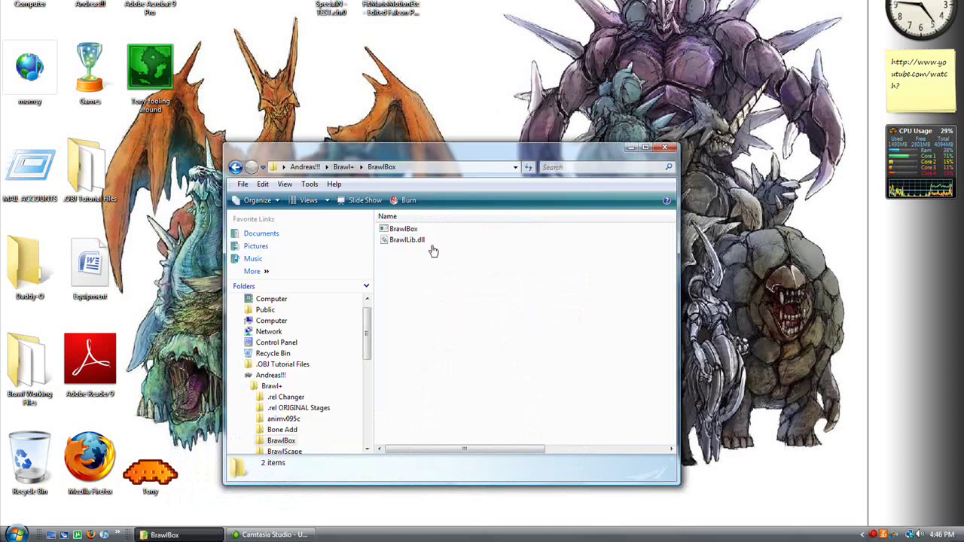
double_click(422, 224)
drag(322, 58, 499, 88)
Step: Open the FitMario00 PAC file from the Mario folder in Brawl+ > PAC Files > Character Model PACS
click(297, 98)
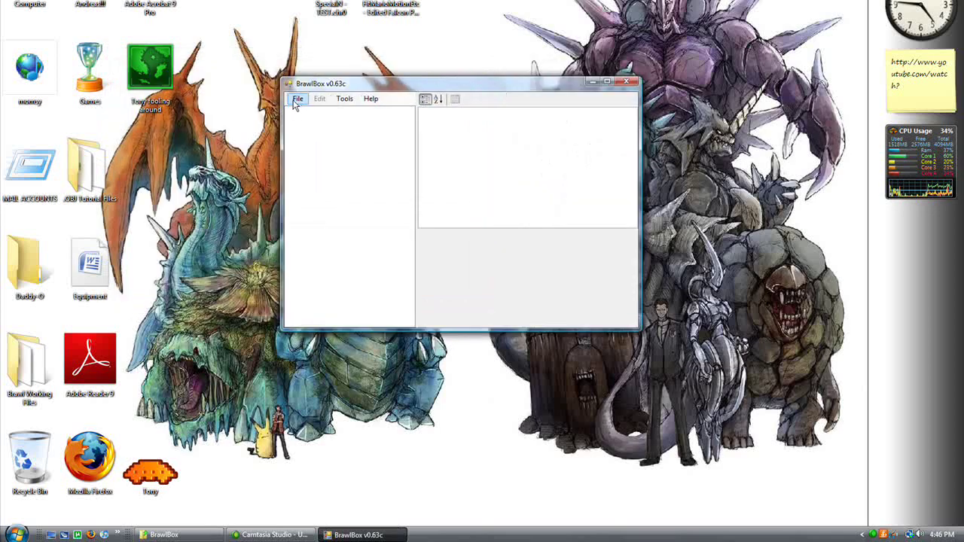
click(314, 123)
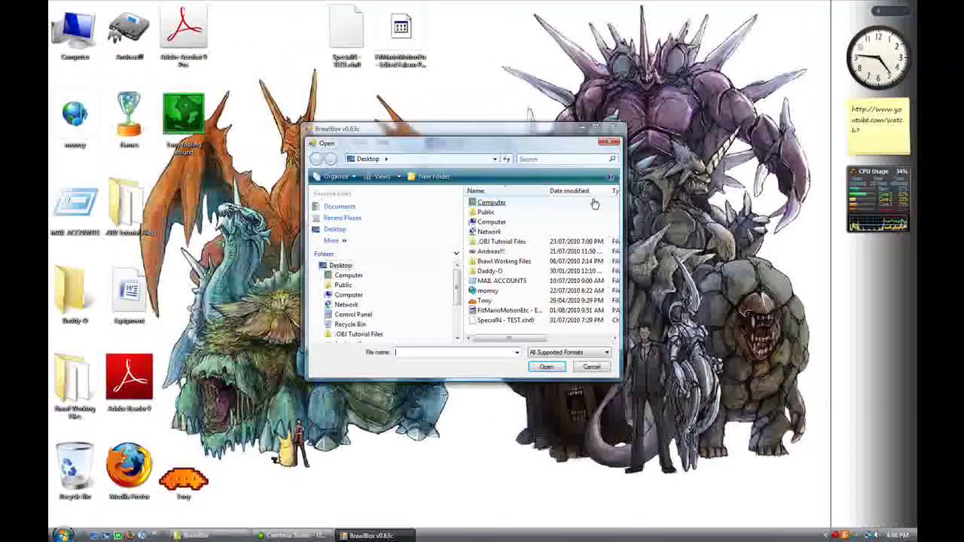
double_click(508, 255)
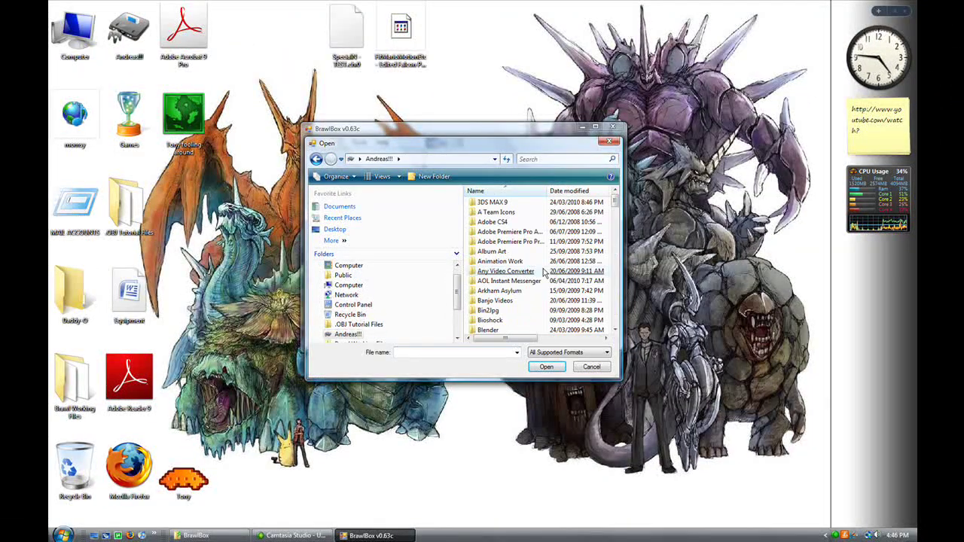
scroll(592, 248, down, 2)
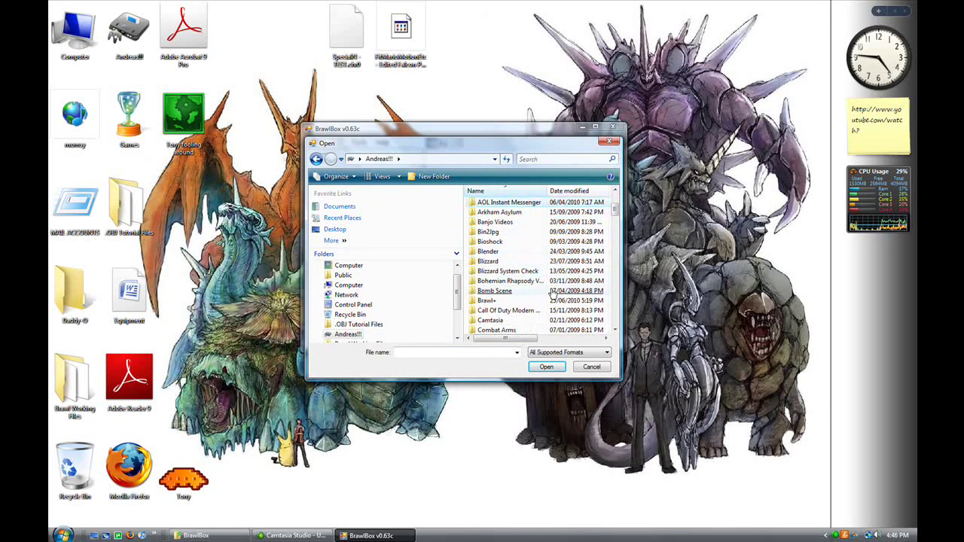
double_click(518, 302)
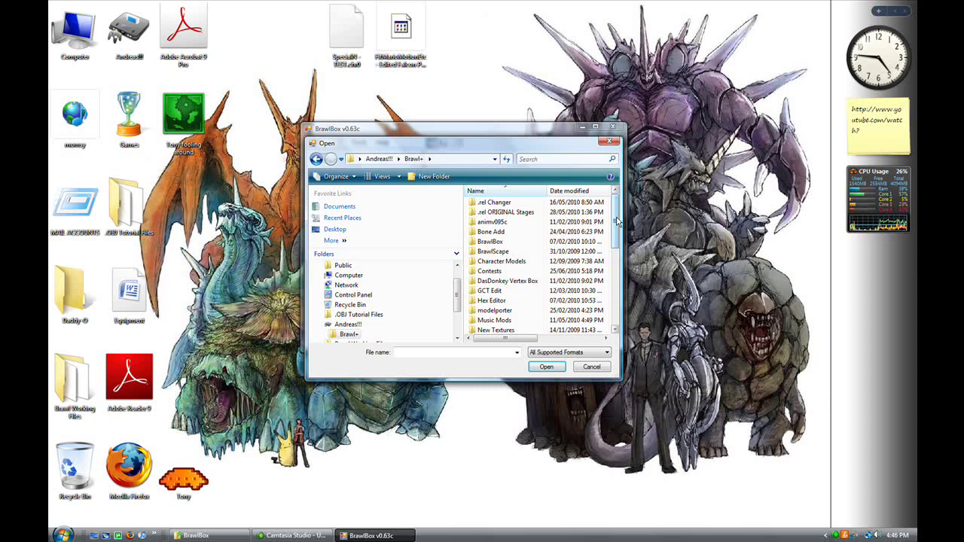
scroll(616, 218, down, 1)
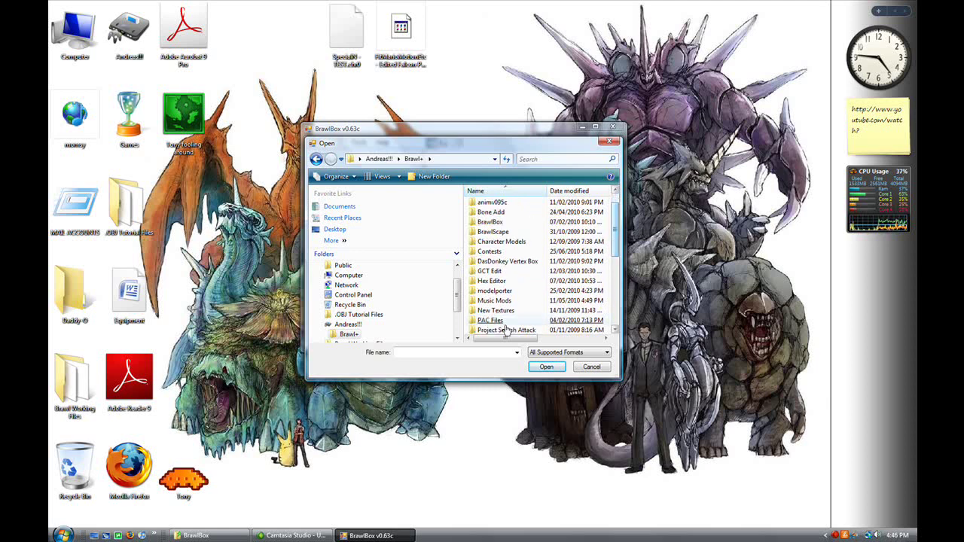
double_click(499, 325)
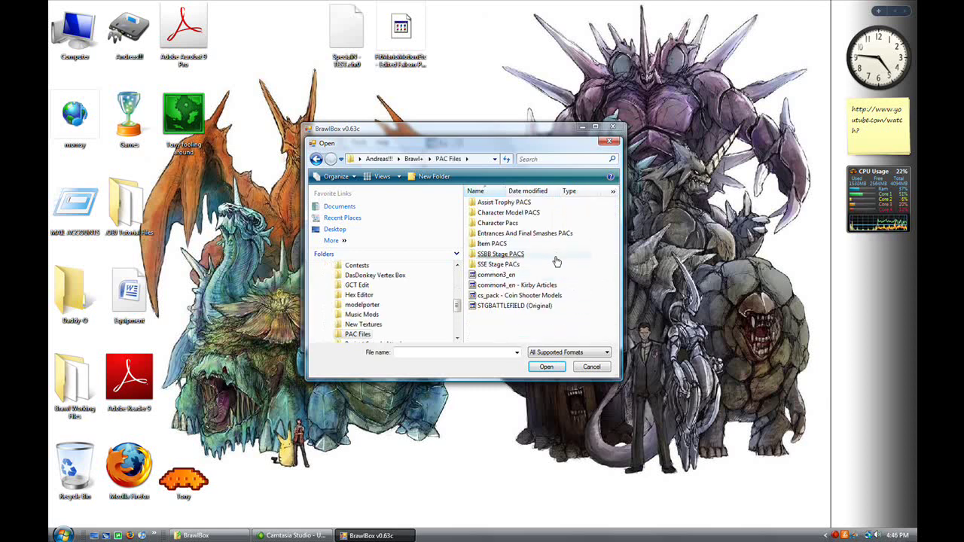
double_click(537, 216)
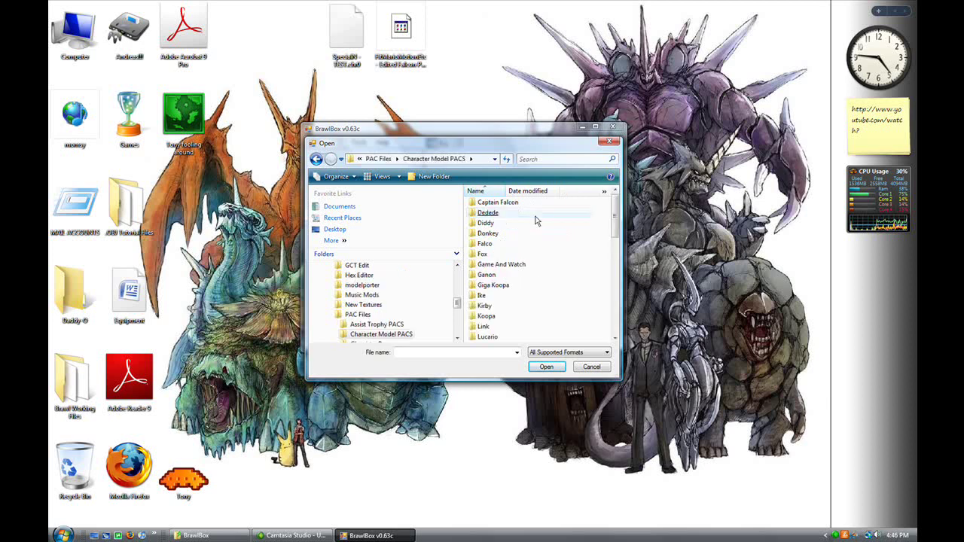
scroll(562, 305, down, 1)
double_click(488, 324)
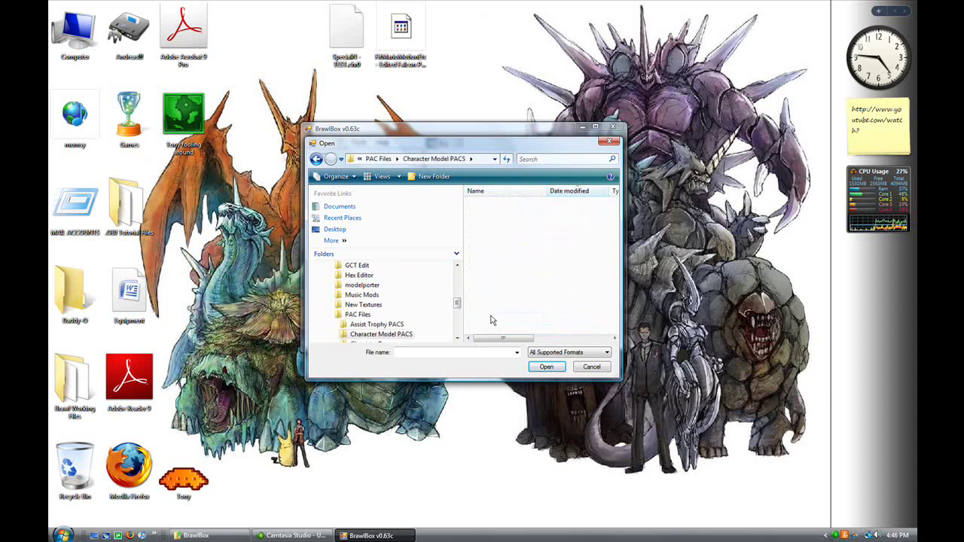
click(517, 205)
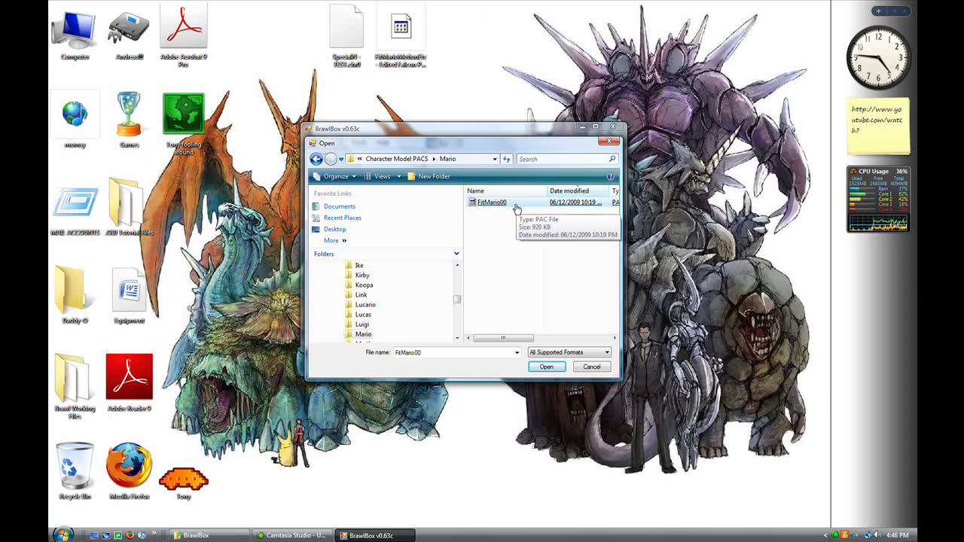
double_click(492, 202)
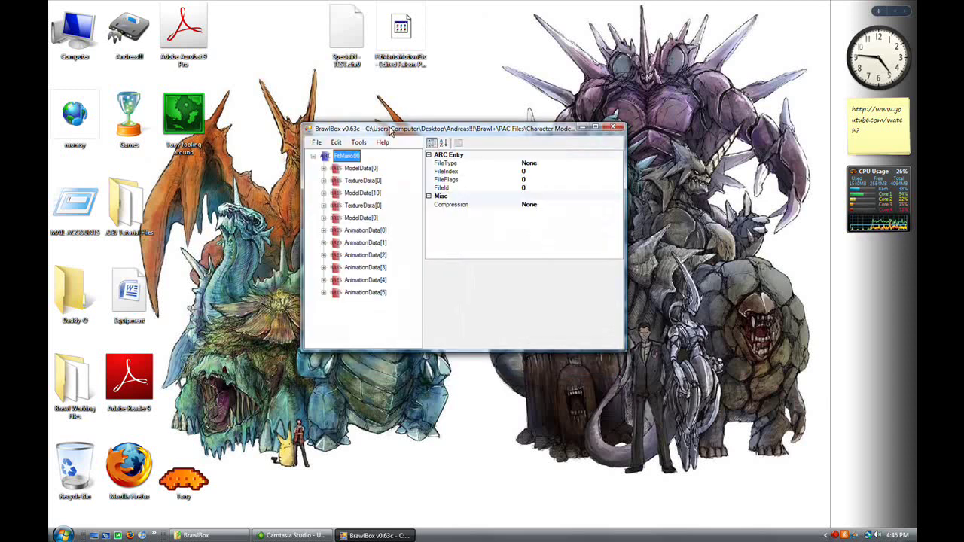
Step: Preview Mario's model from the 3DModels(NW4R) group of the first ModelData[0] entry
click(344, 189)
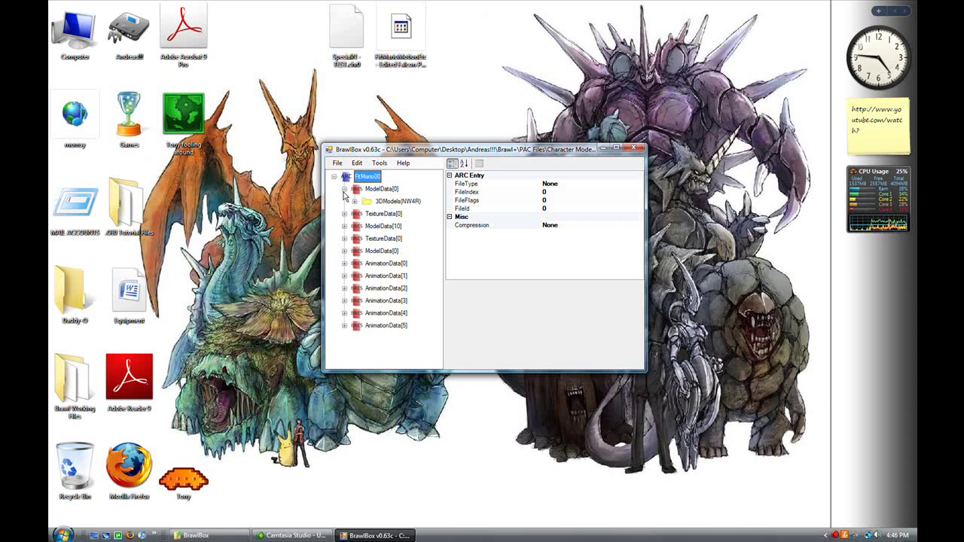
click(354, 201)
right_click(393, 214)
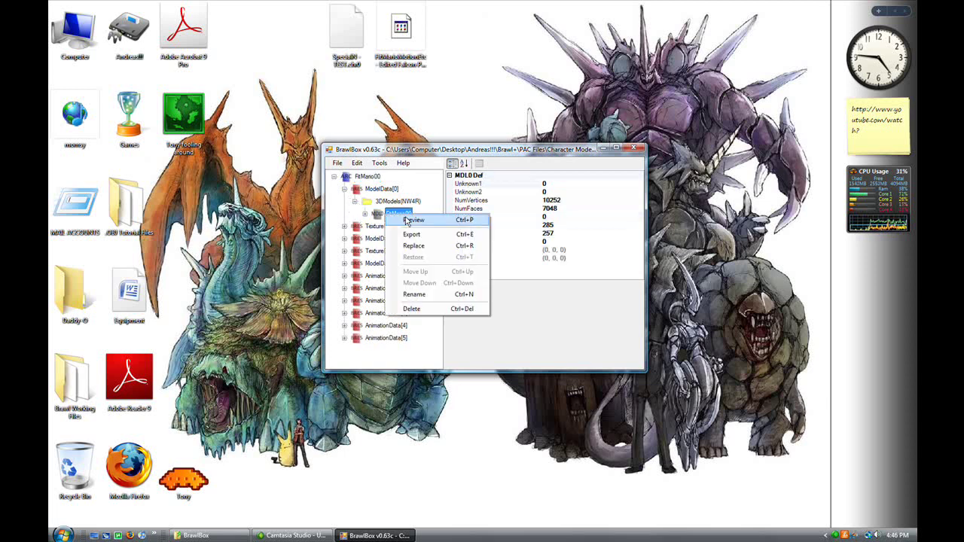
click(424, 219)
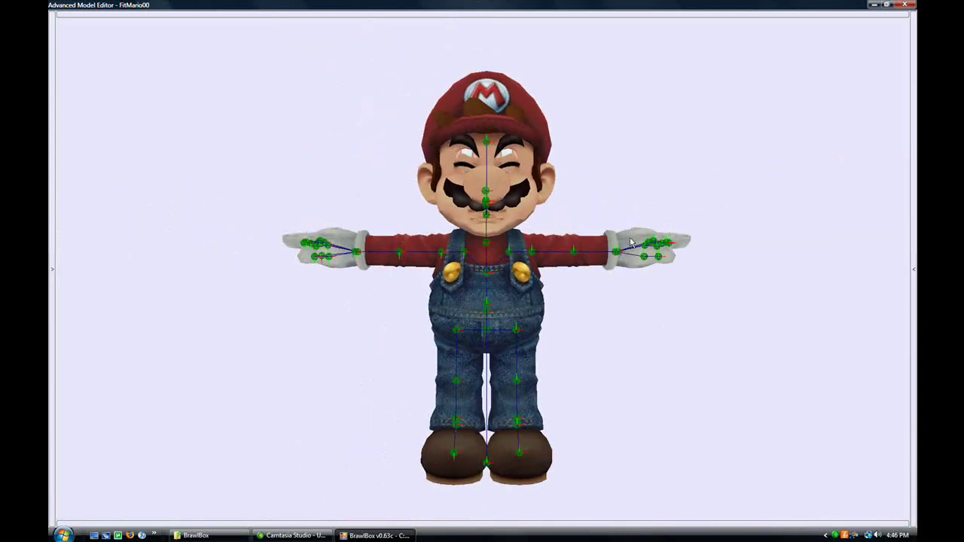
Step: Show the model editor's animation list and playback controls, with Mario centred in the view
click(913, 201)
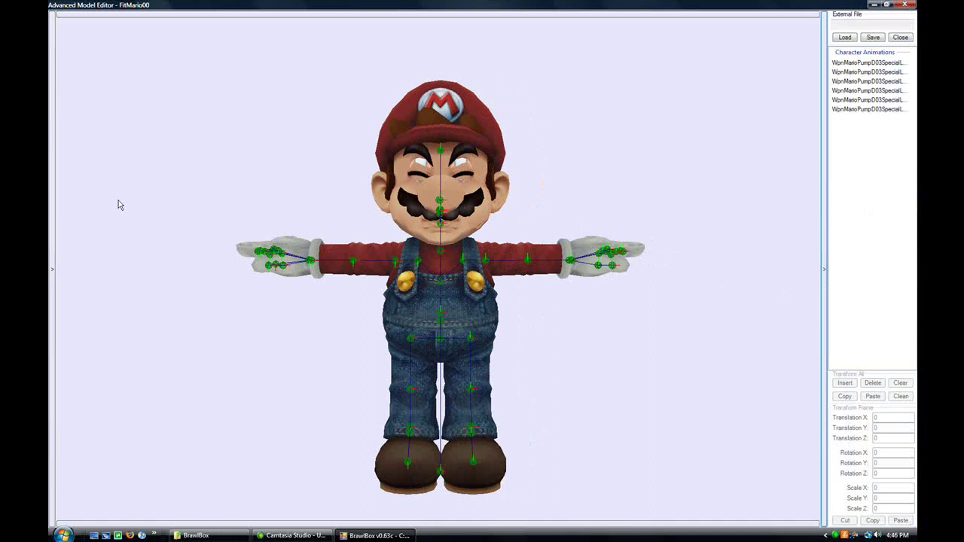
click(394, 523)
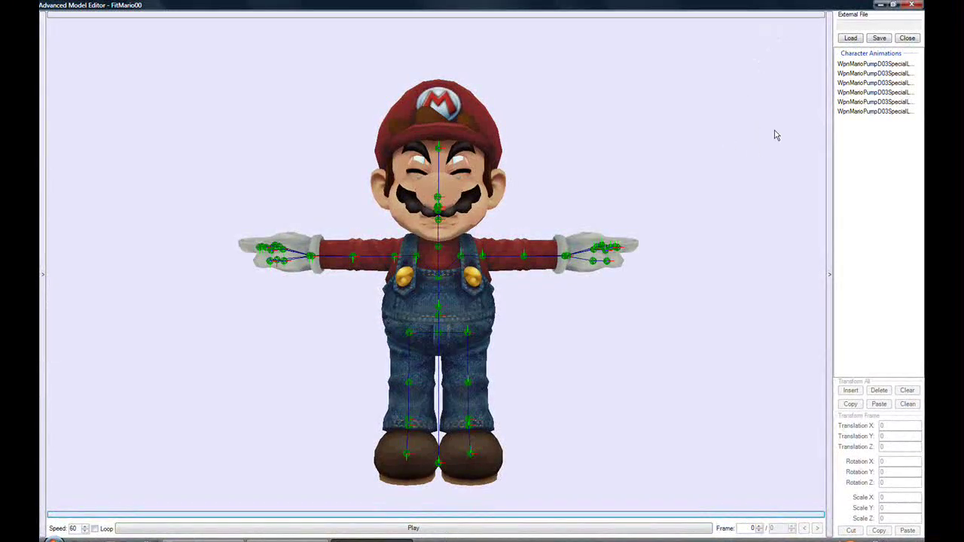
drag(569, 248, 633, 187)
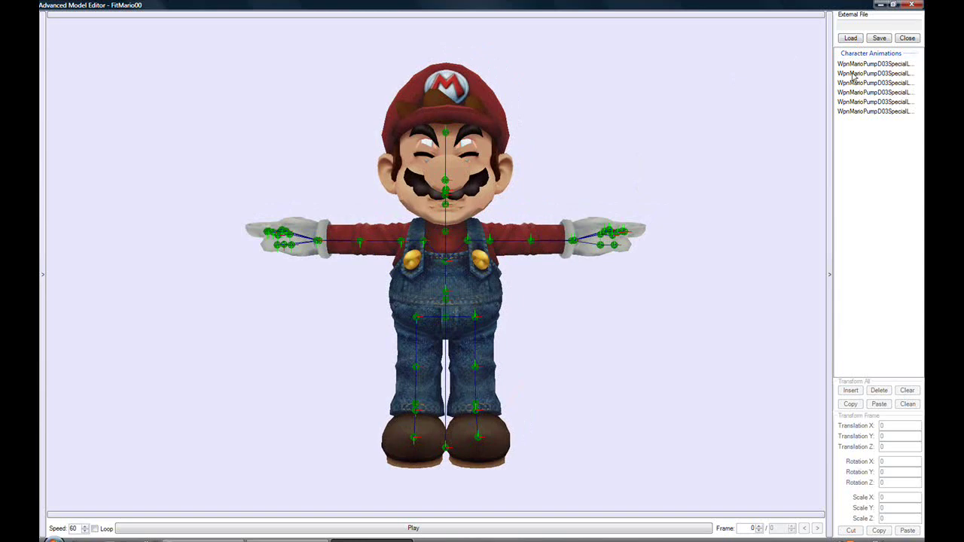
Step: Load FitCaptainMotionEtc as the external animation file from PAC Files > Character Pacs > [MeowMix]Effects > Effect
click(851, 38)
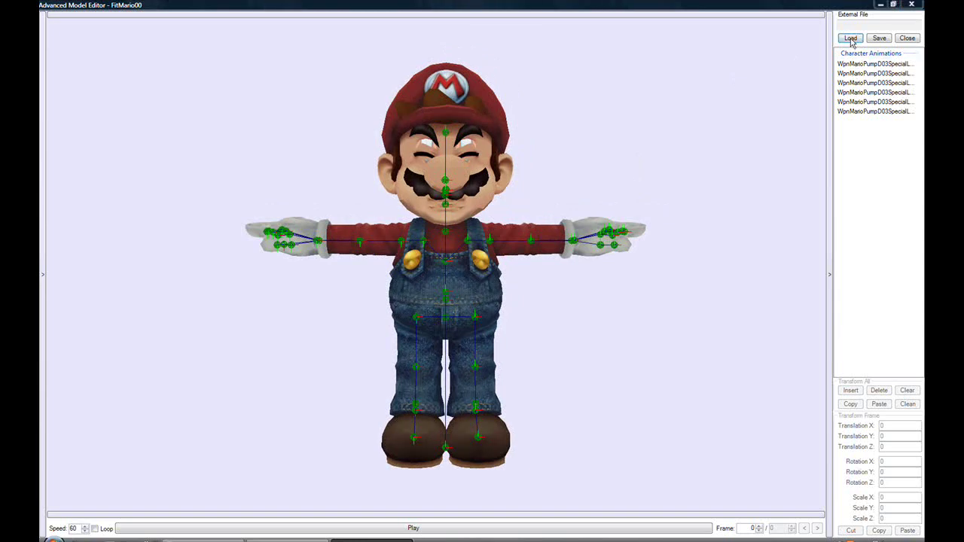
click(124, 34)
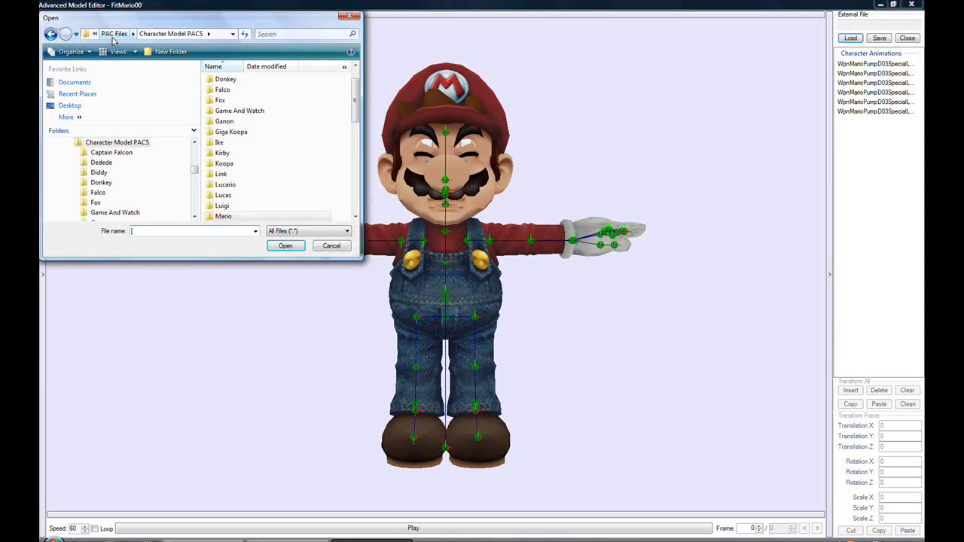
click(115, 34)
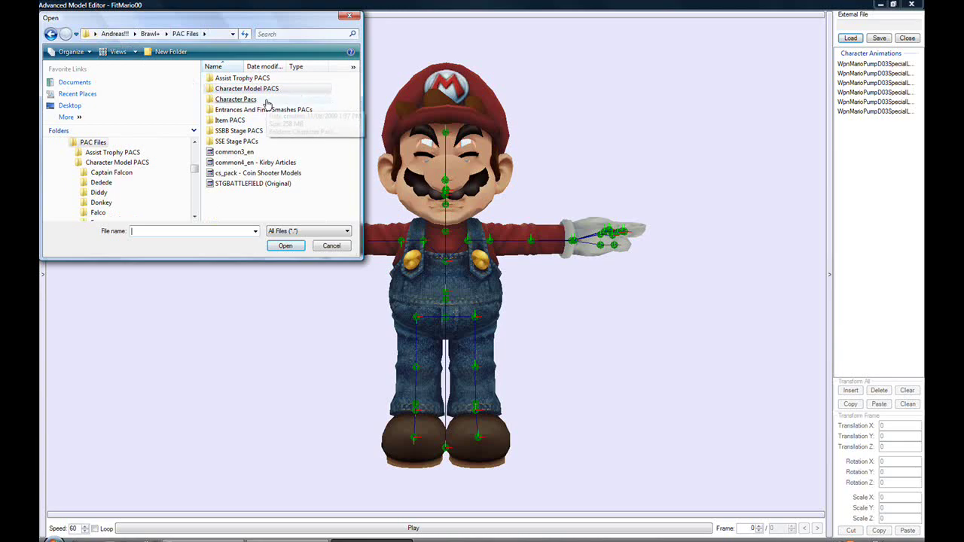
double_click(265, 100)
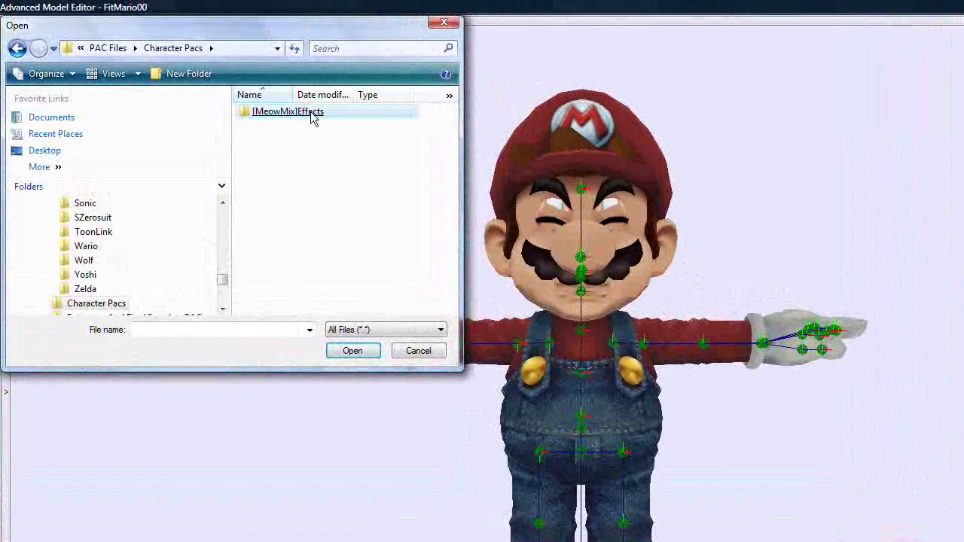
double_click(301, 104)
double_click(264, 113)
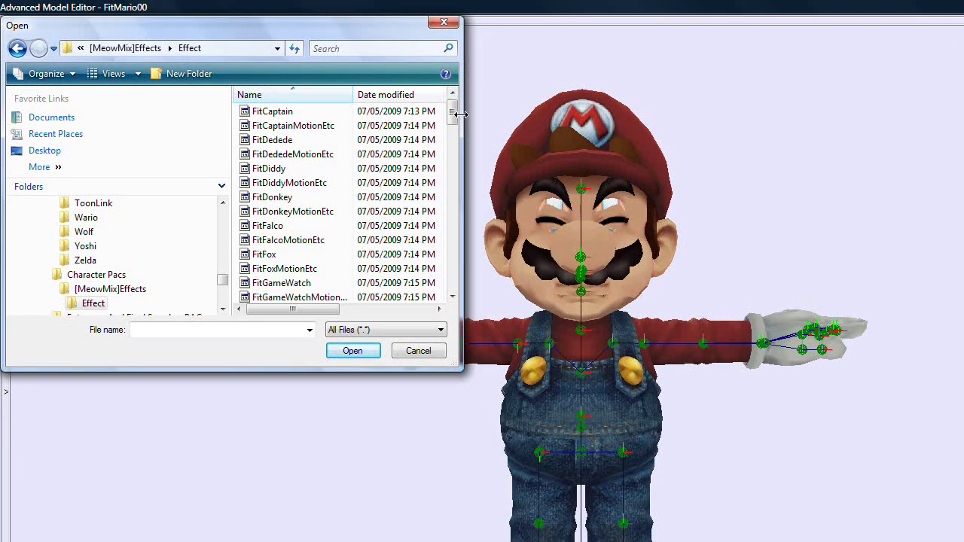
click(320, 128)
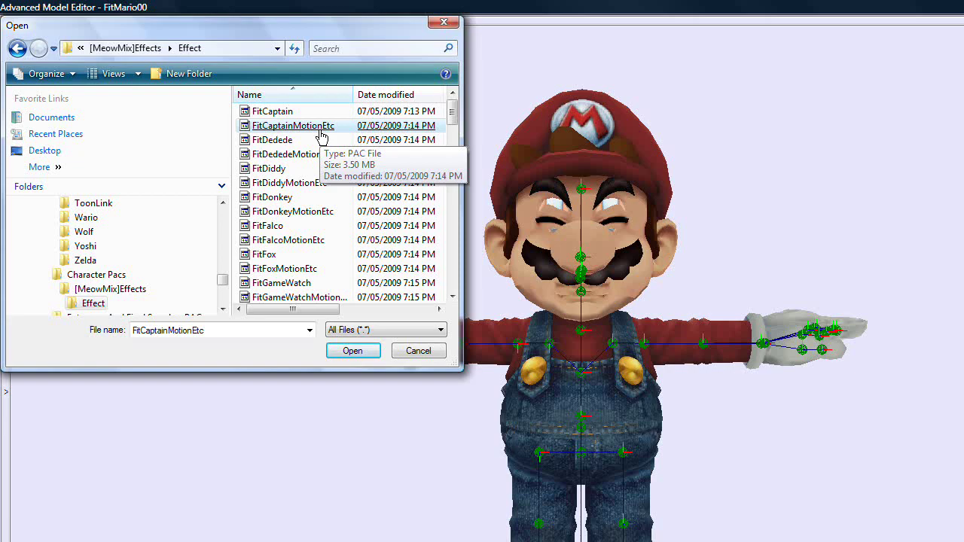
double_click(320, 128)
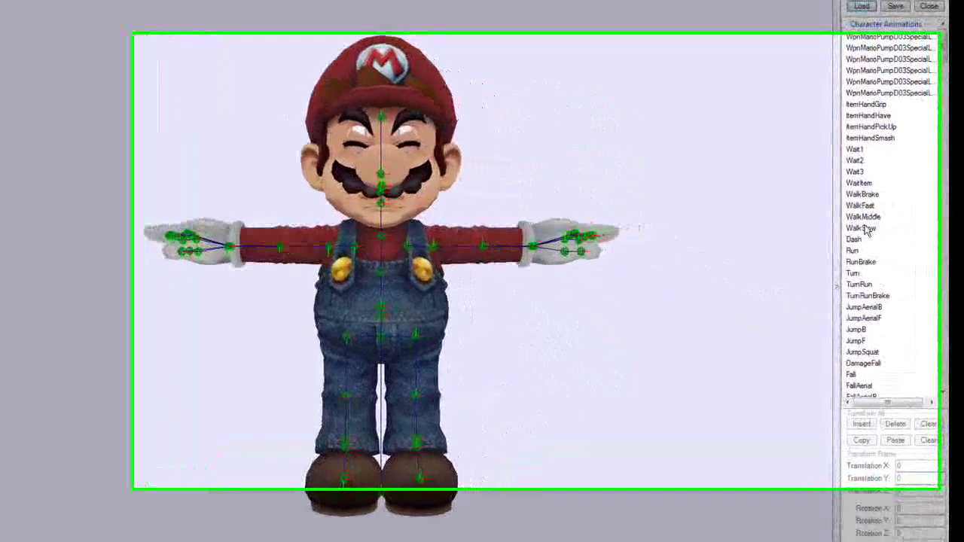
Step: Apply the WalkFast animation to Mario's model and play it
click(849, 225)
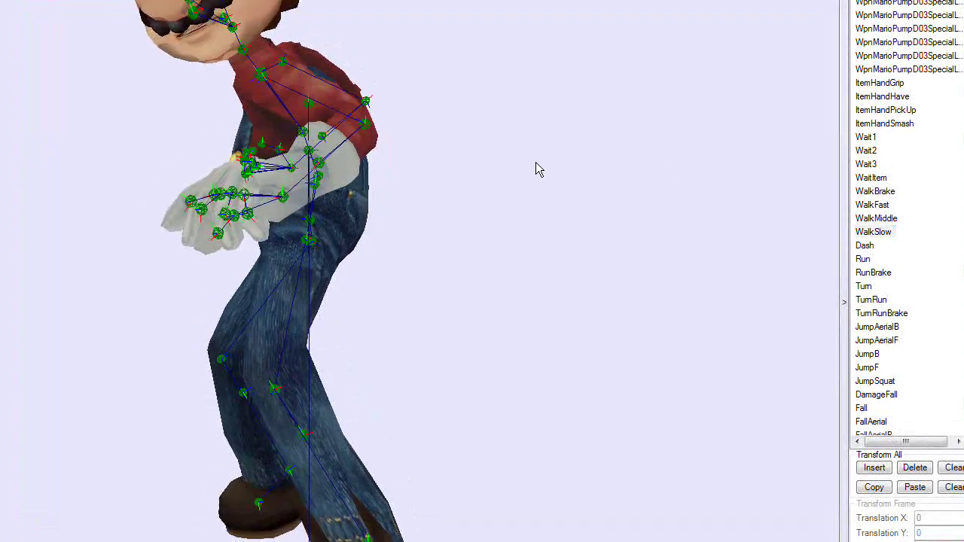
click(874, 208)
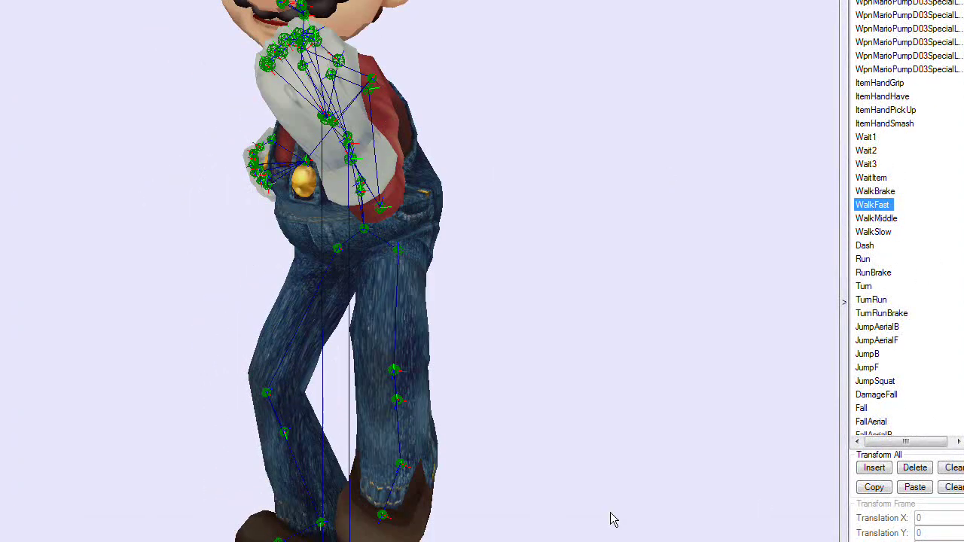
click(544, 279)
scroll(547, 254, down, 3)
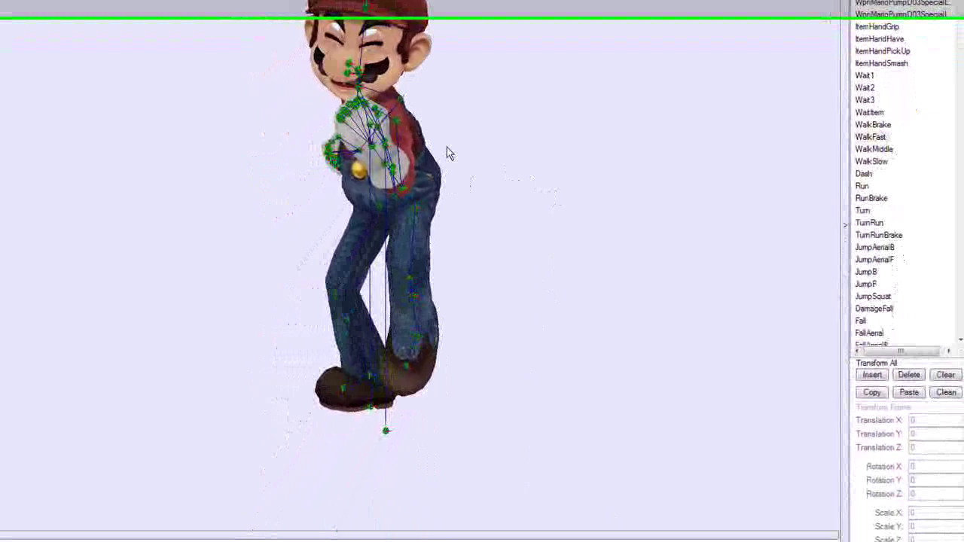
drag(447, 153, 452, 113)
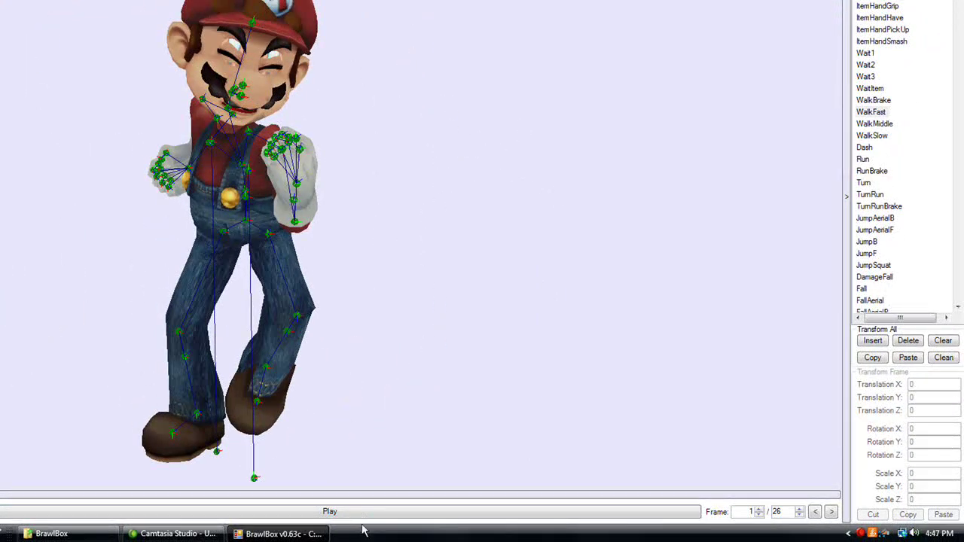
click(367, 515)
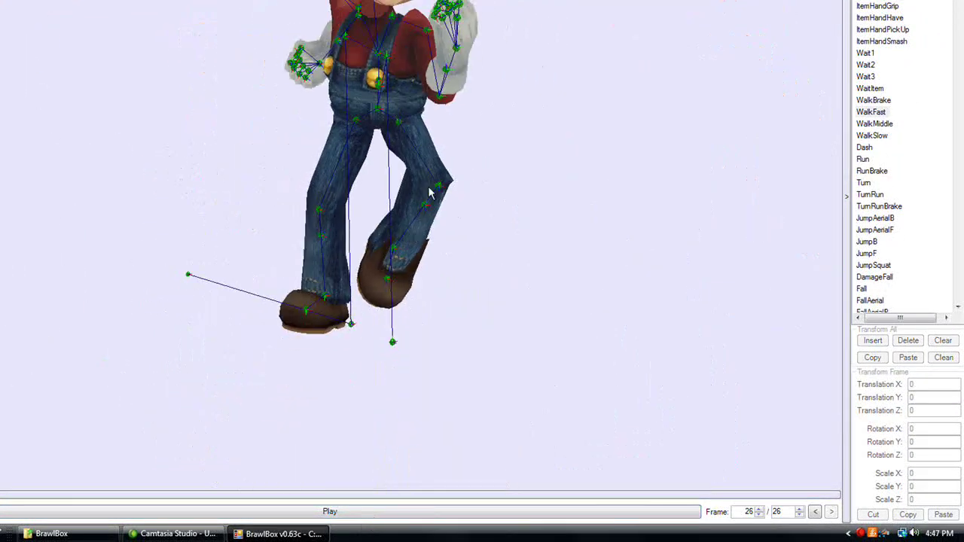
scroll(653, 269, down, 3)
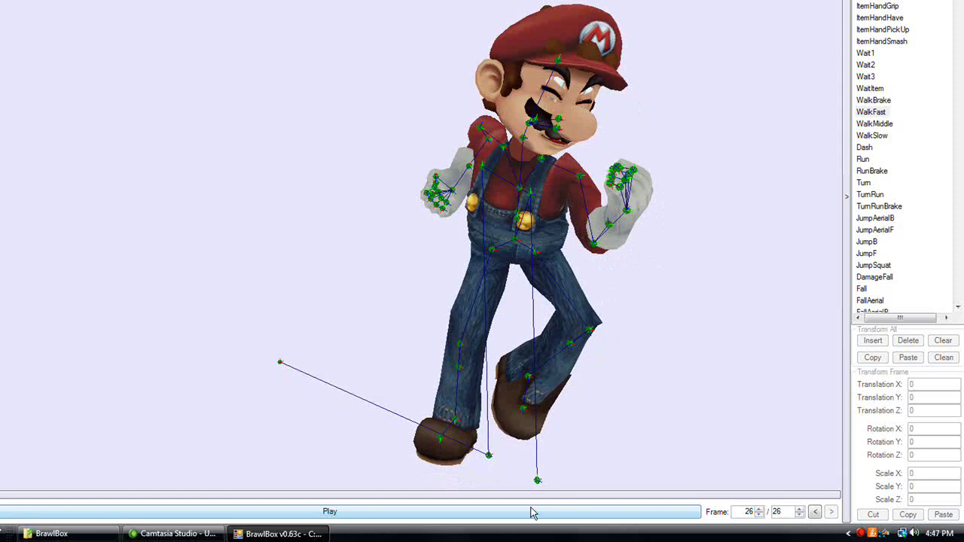
Step: Apply the SpecialN animation to Mario's model
scroll(880, 209, down, 5)
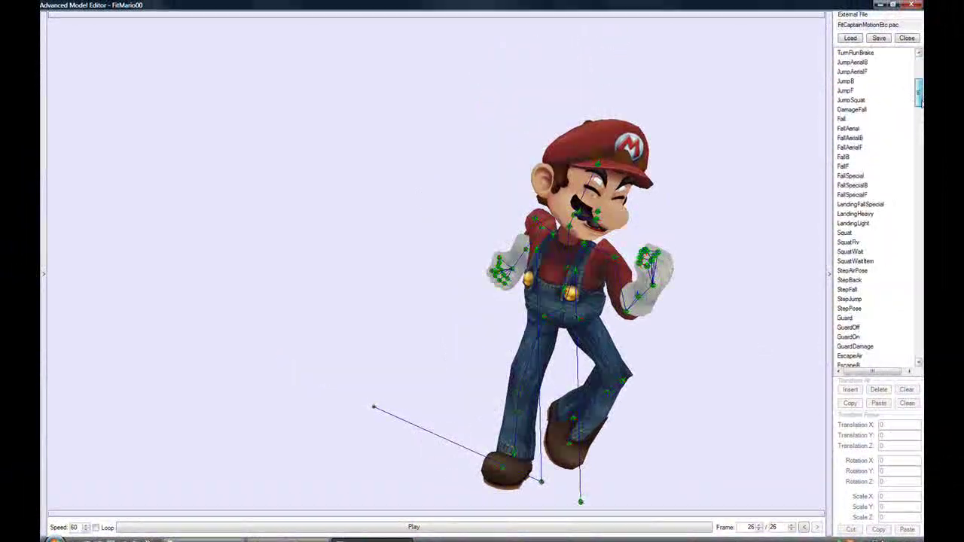
drag(921, 109, 921, 133)
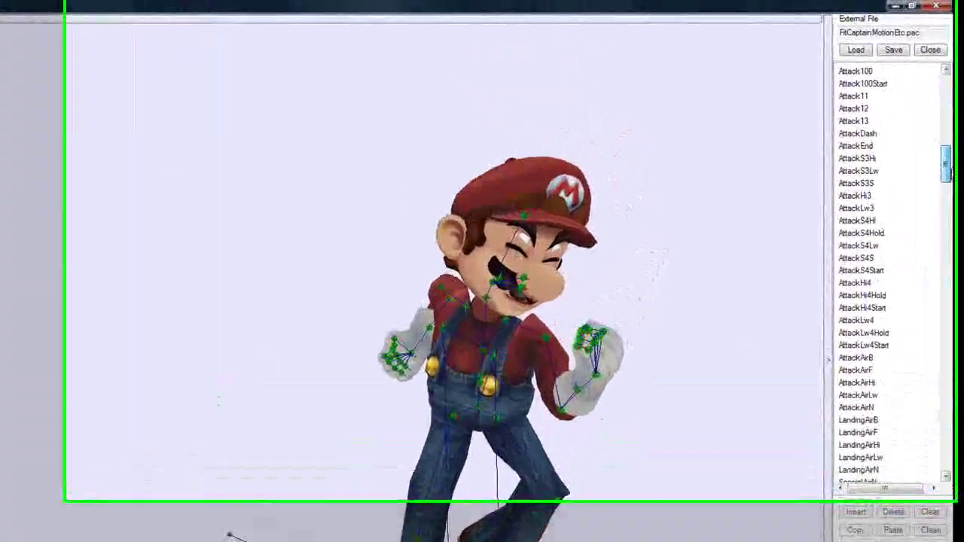
drag(948, 172, 947, 187)
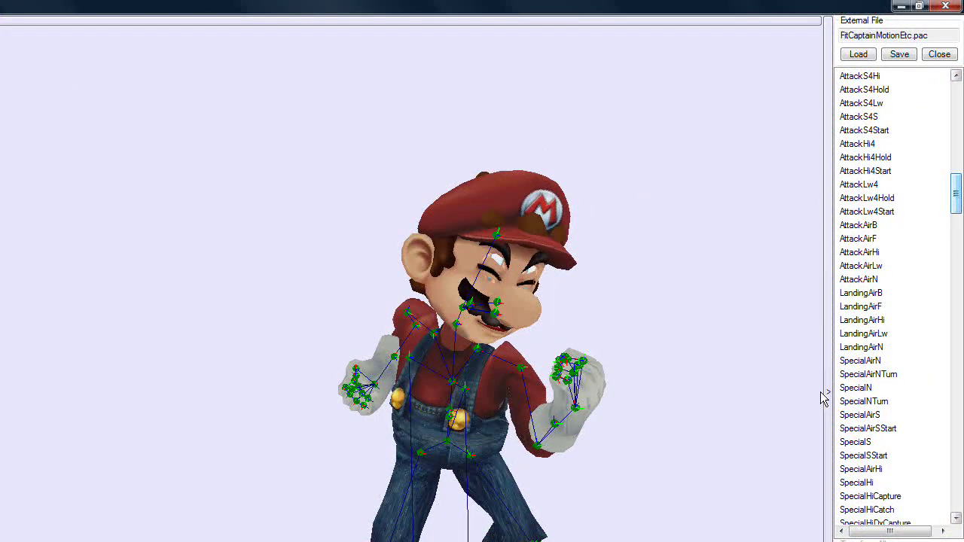
click(855, 387)
click(334, 411)
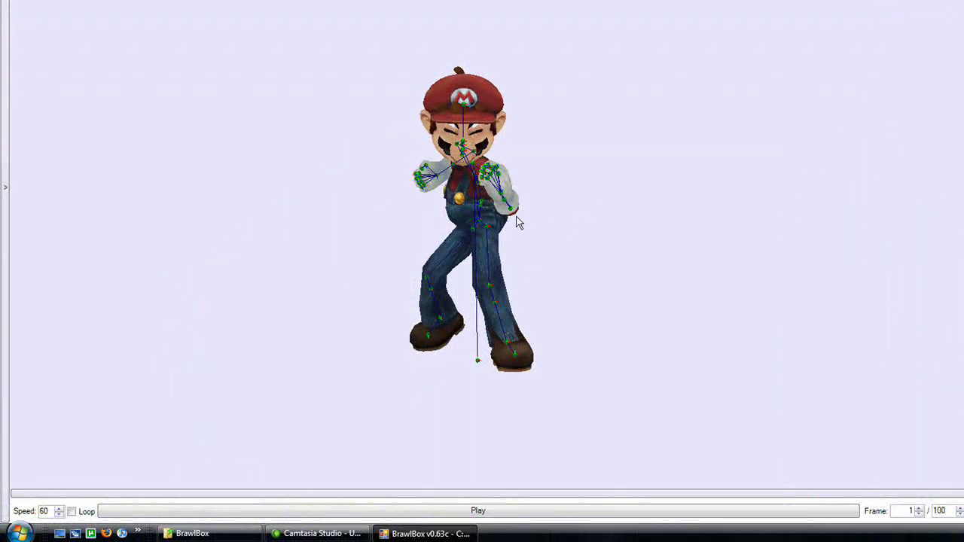
Step: Play the SpecialN animation on Mario's model, with the model positioned clearly in the view
right_drag(665, 197, 696, 220)
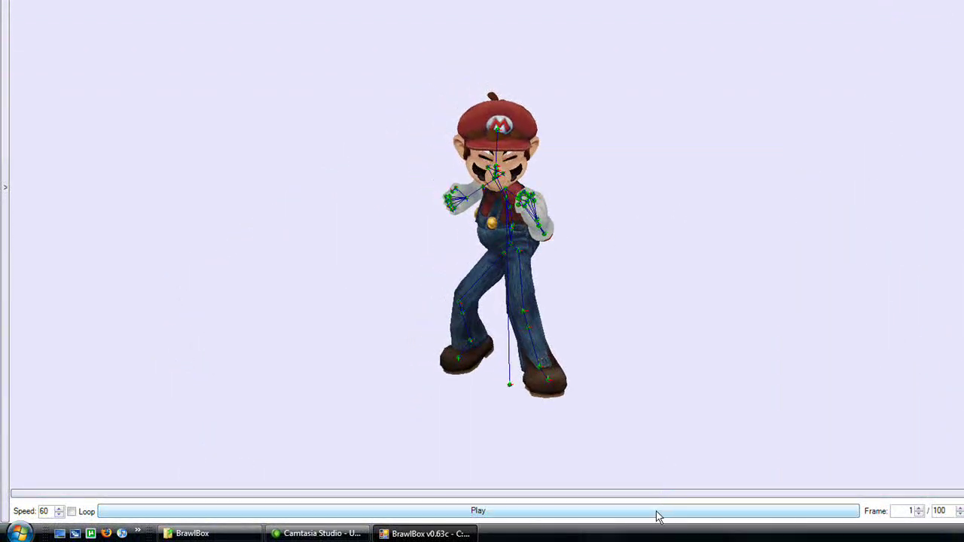
click(656, 512)
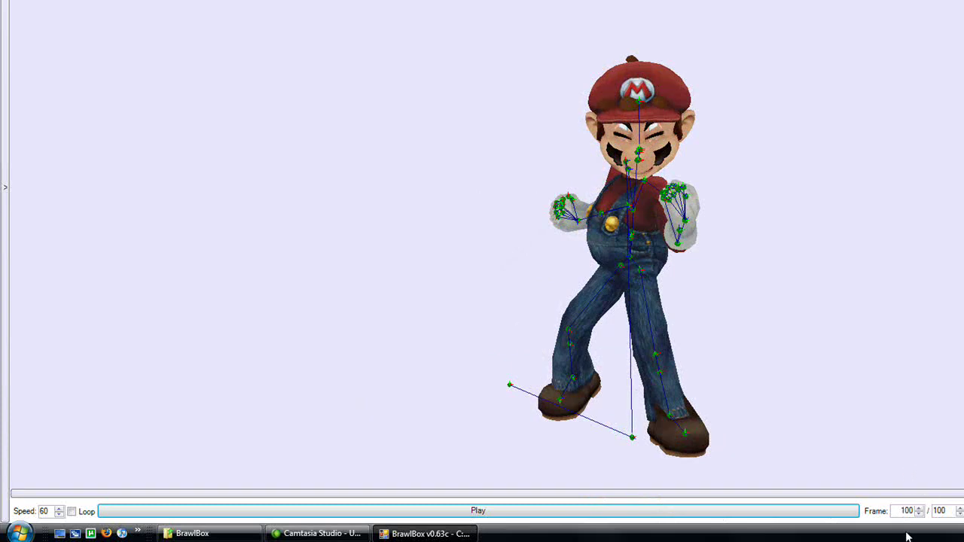
click(828, 512)
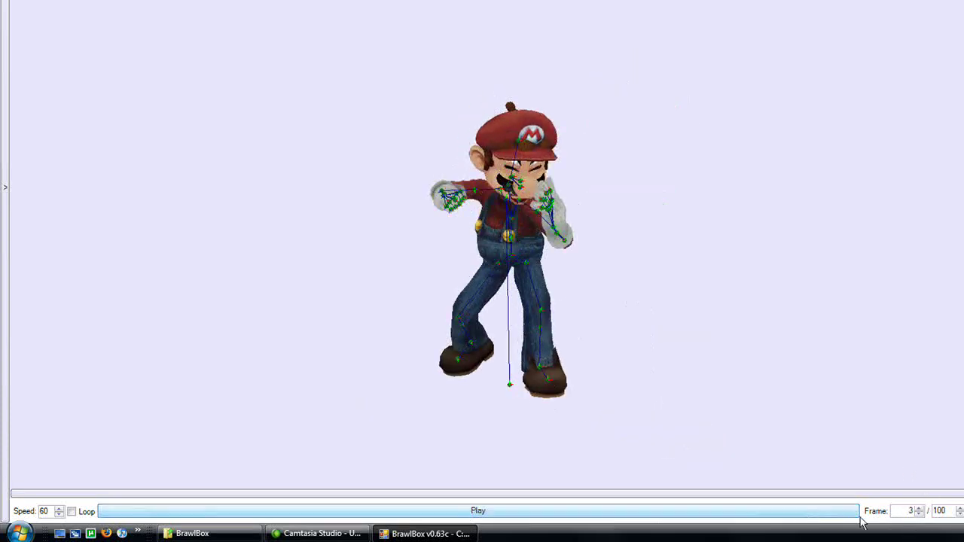
Step: Copy all of Mario's default-pose transforms from frame 0 and paste them onto frame 1 of SpecialN
click(920, 511)
click(919, 514)
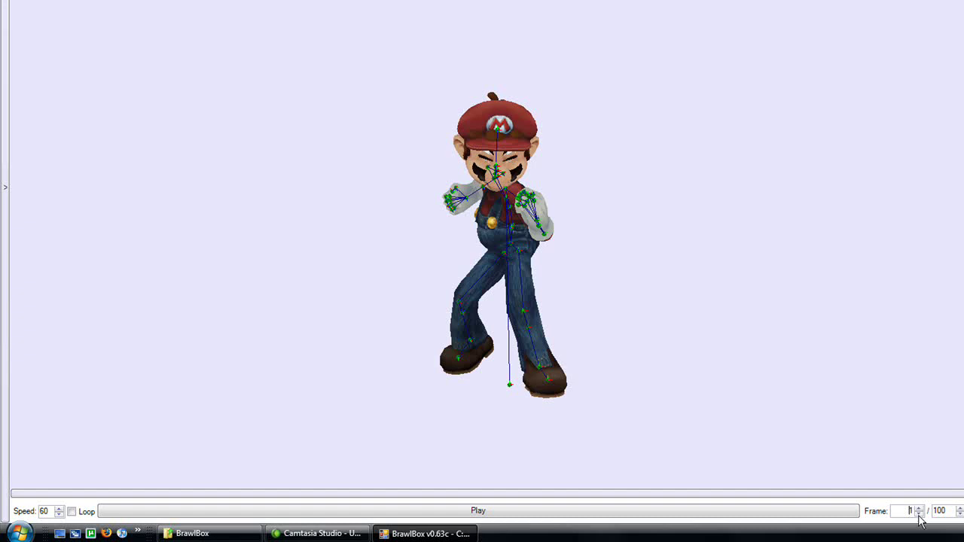
click(918, 514)
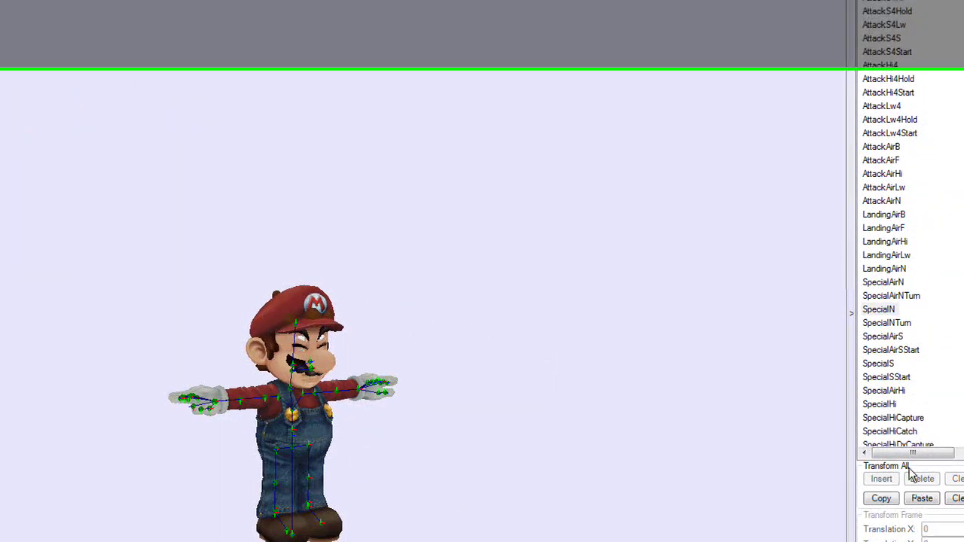
click(886, 424)
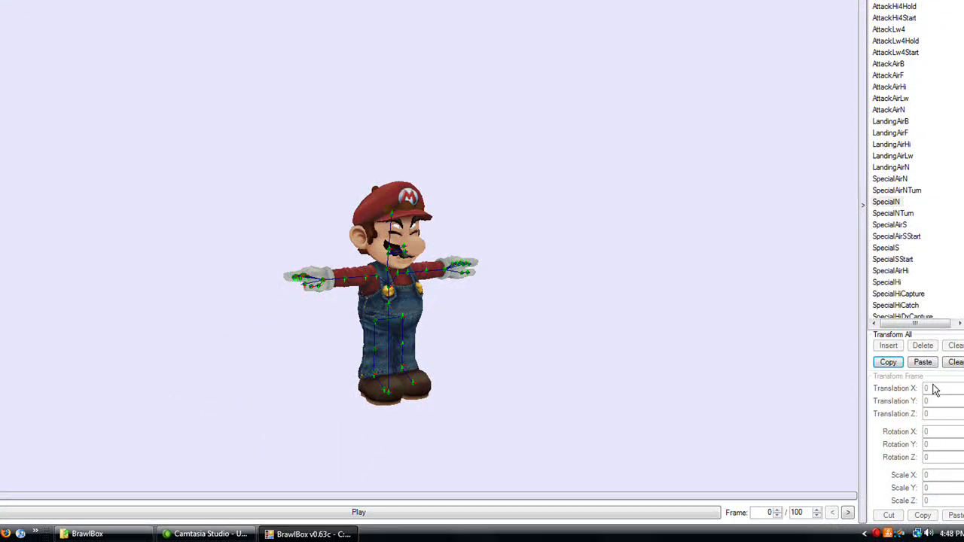
click(776, 510)
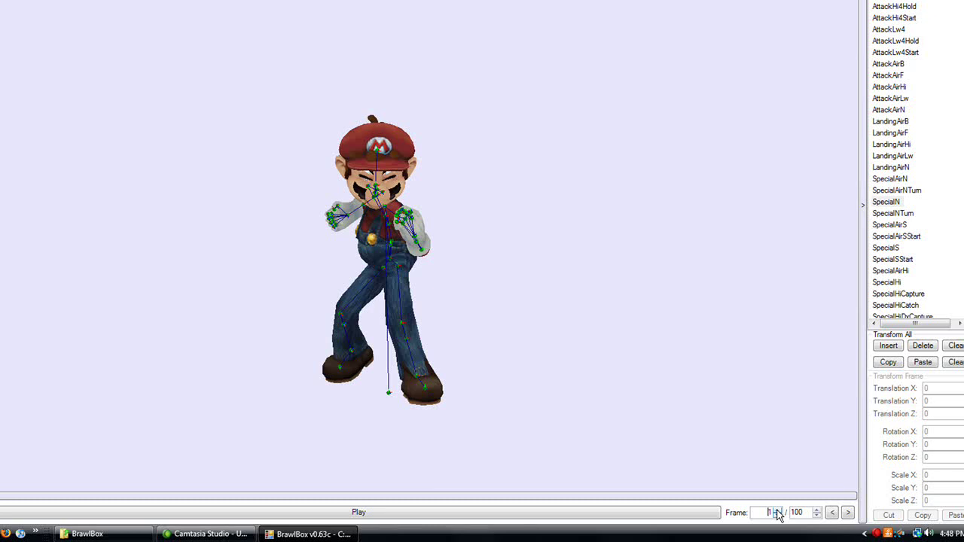
click(924, 364)
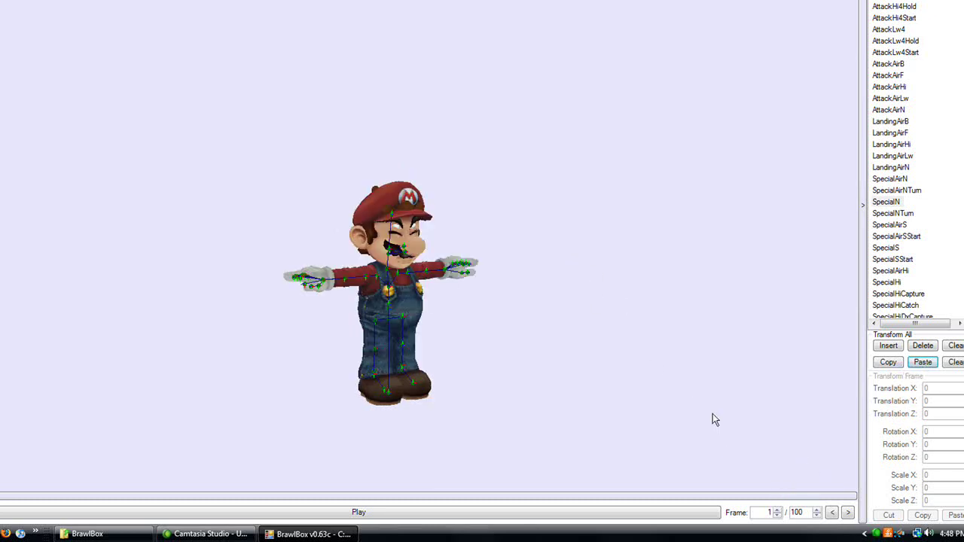
Step: Play the edited SpecialN animation to check the default pose at its start
click(776, 516)
click(539, 515)
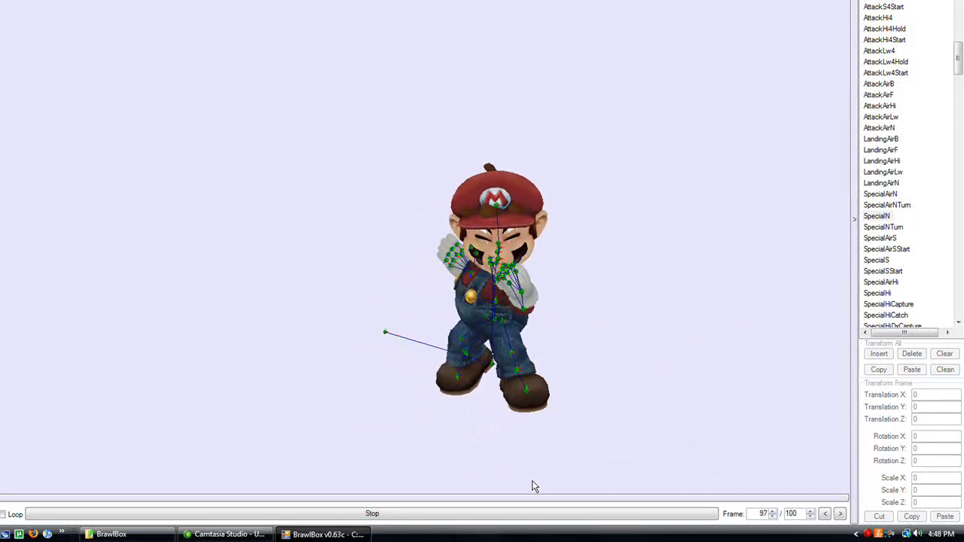
click(677, 515)
Step: Insert an extra frame for all bones at frame 1 of the SpecialN animation
click(772, 517)
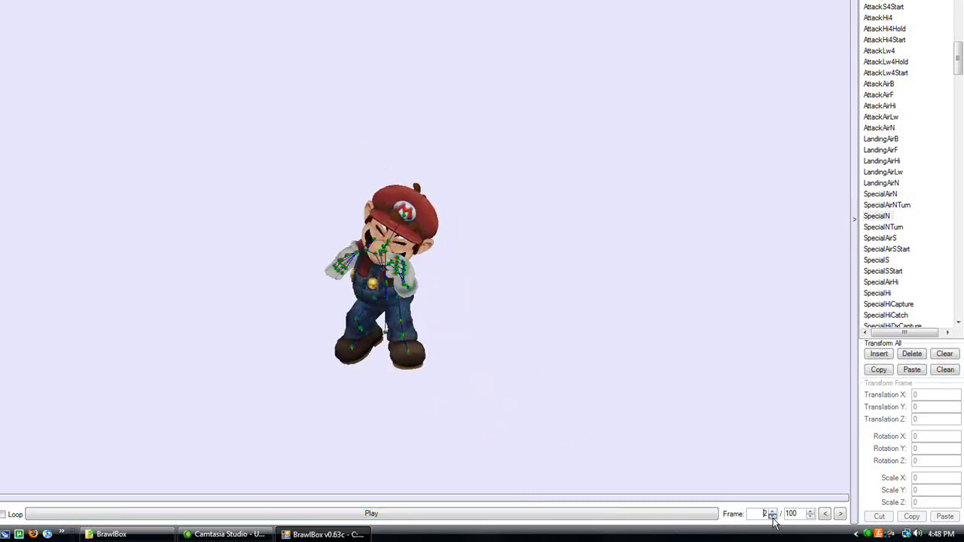
click(772, 517)
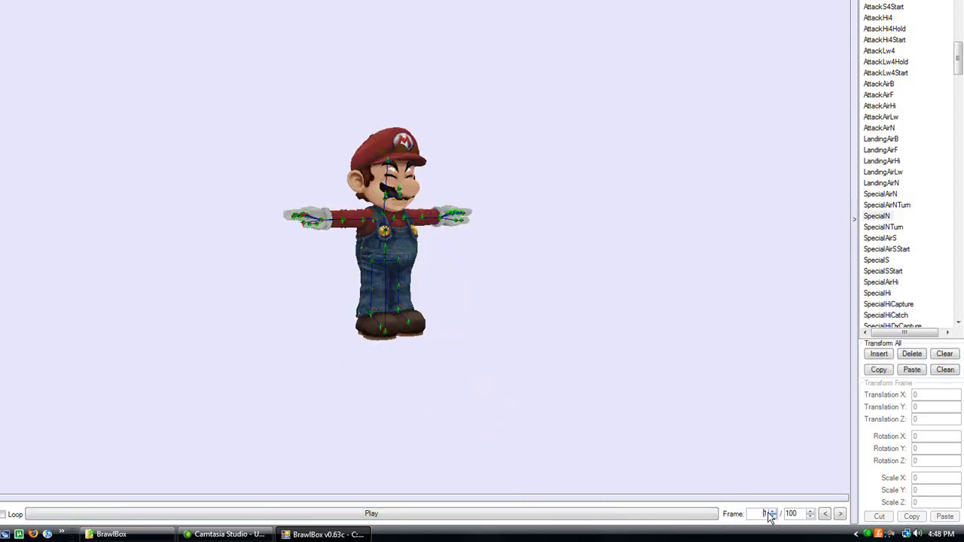
click(886, 353)
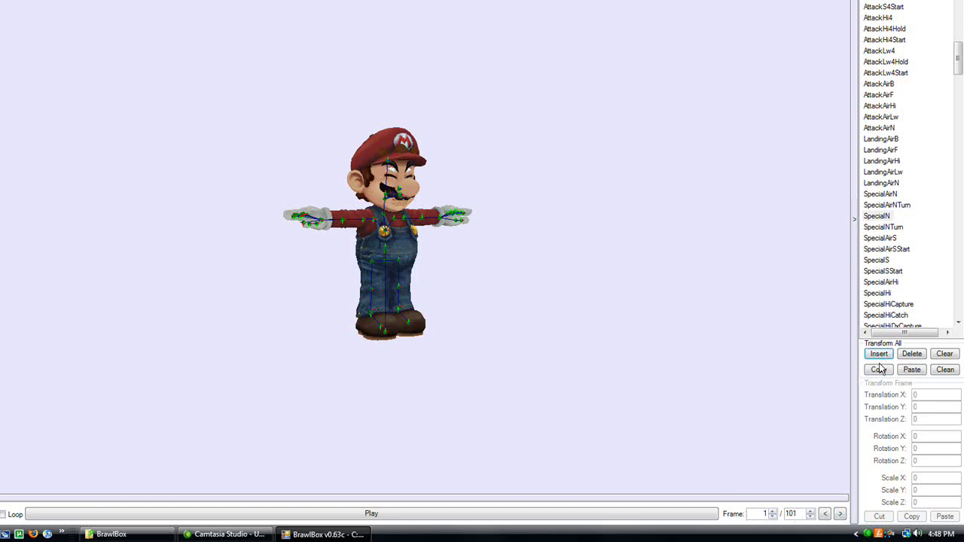
click(773, 517)
Step: Export the SpecialN animation to the Desktop as a CHR0 raw animation named "SpecialN - Tutorial Version"
click(875, 216)
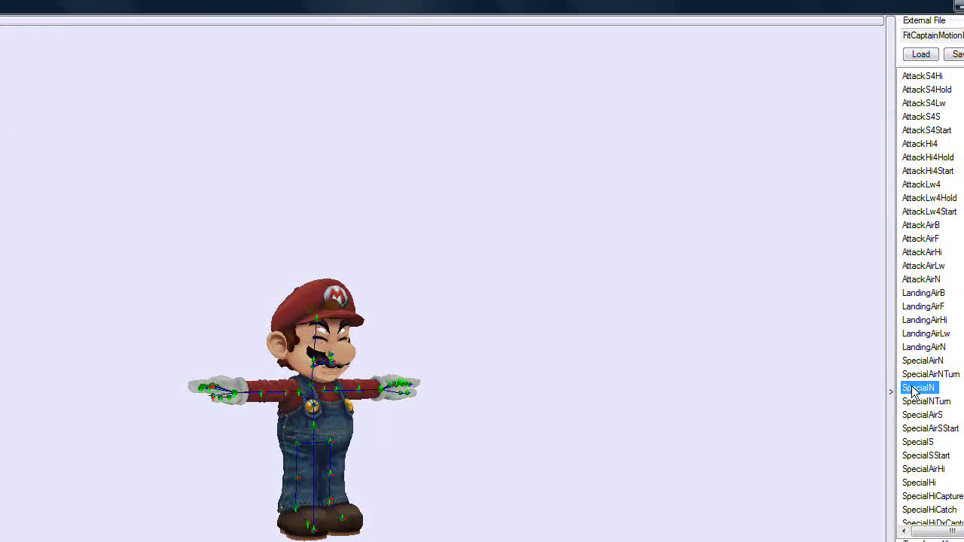
right_click(914, 391)
click(887, 415)
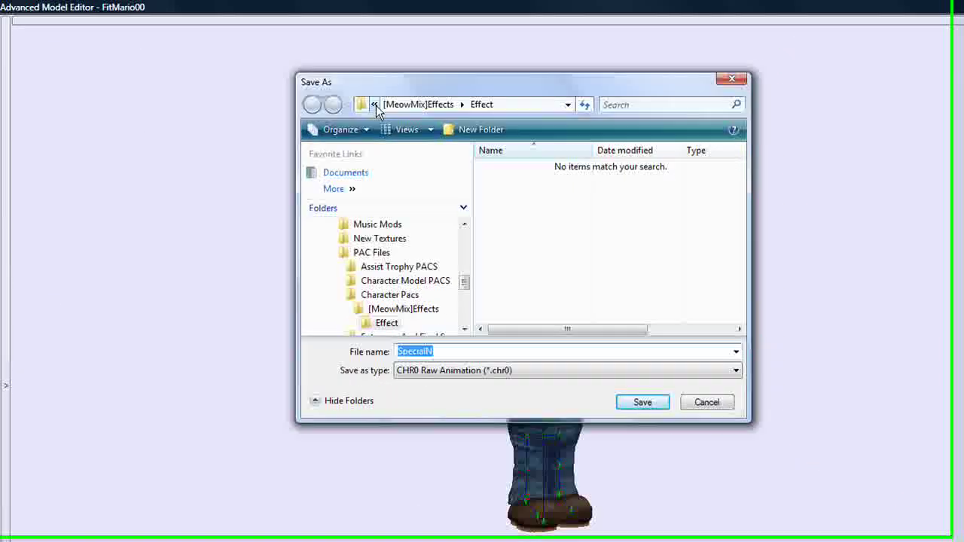
click(375, 105)
click(384, 187)
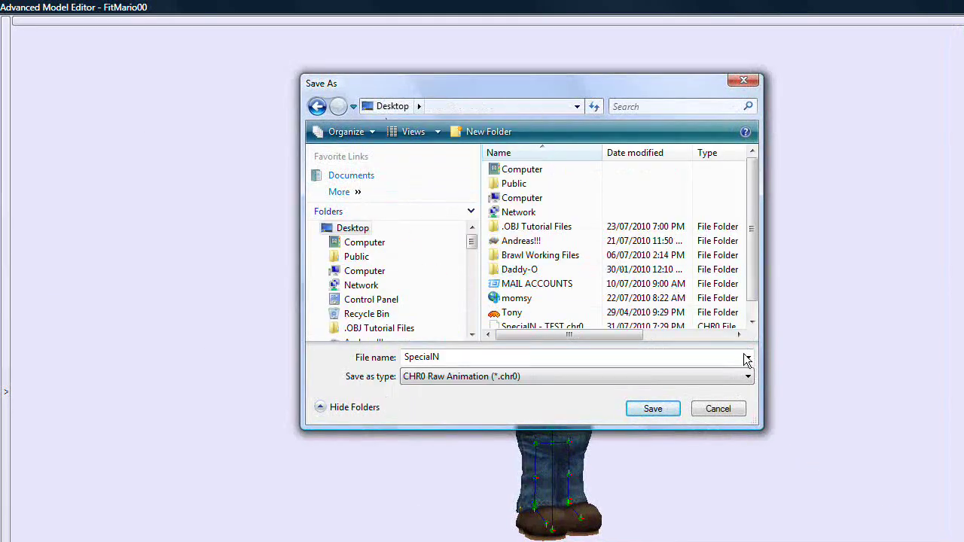
click(642, 359)
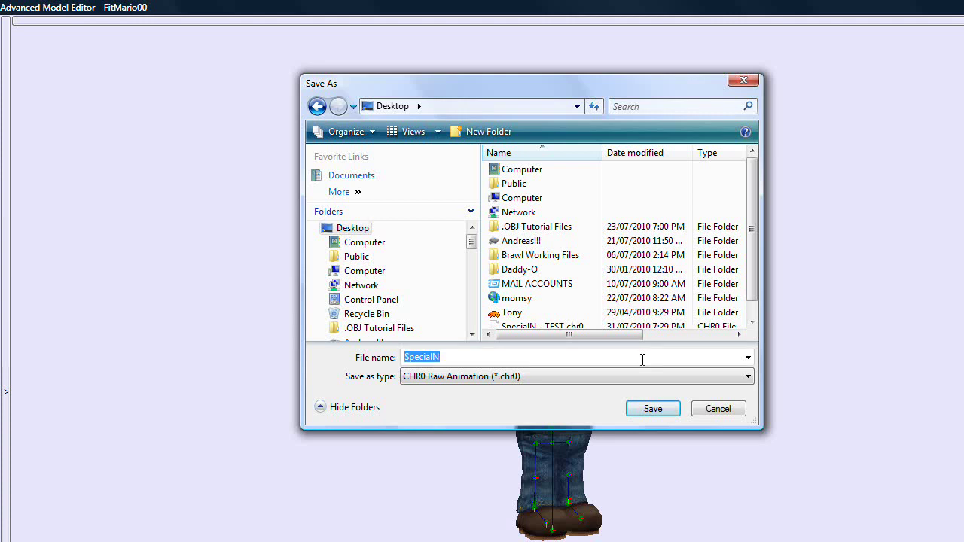
click(642, 359)
text(-)
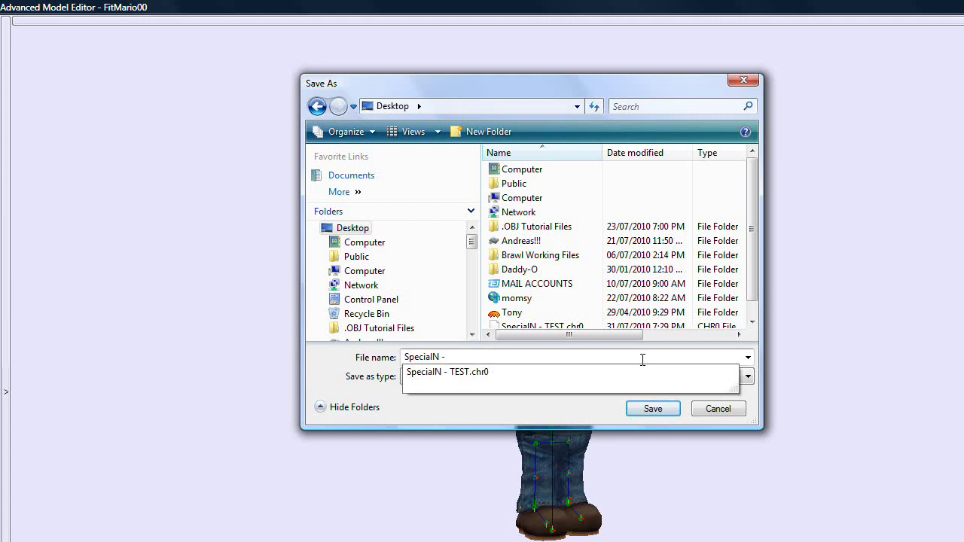
text( Tut)
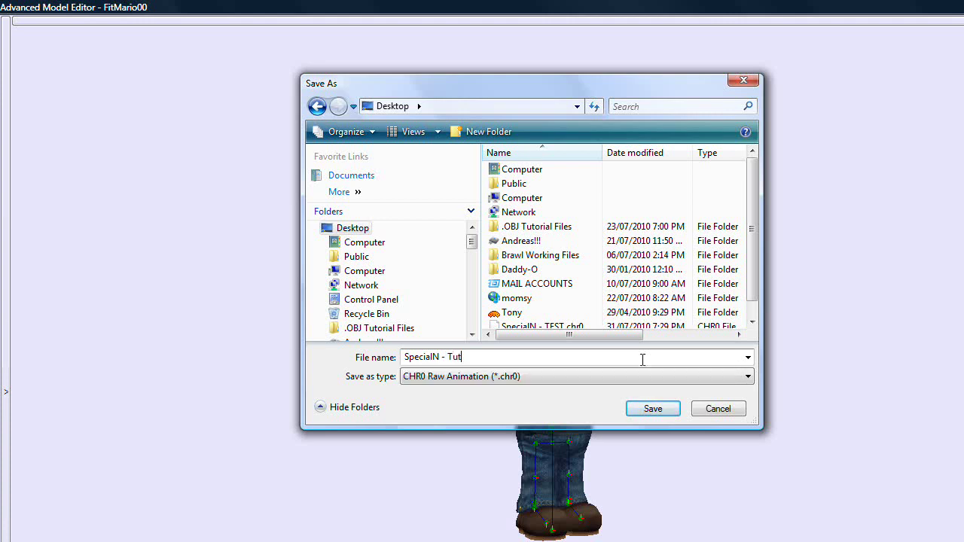
text(orial Version)
click(653, 408)
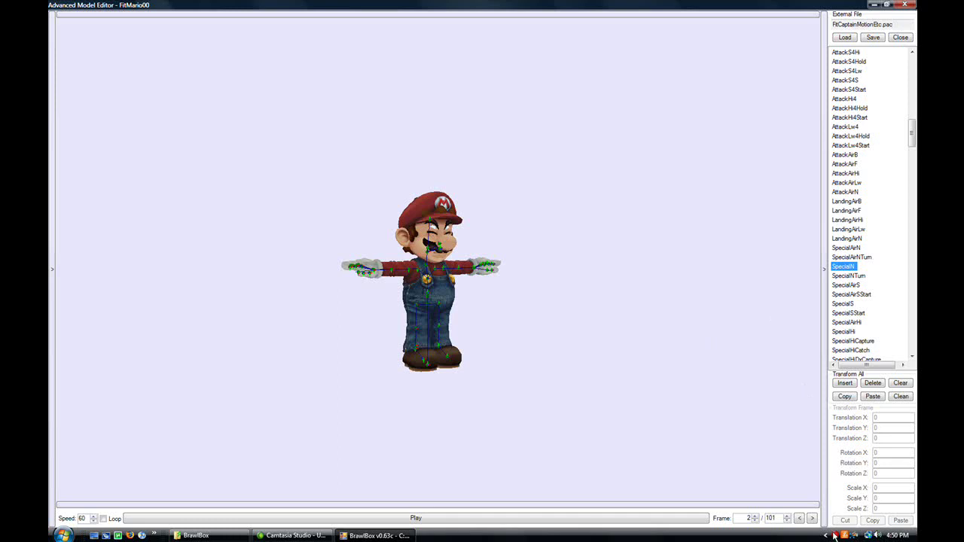
click(834, 536)
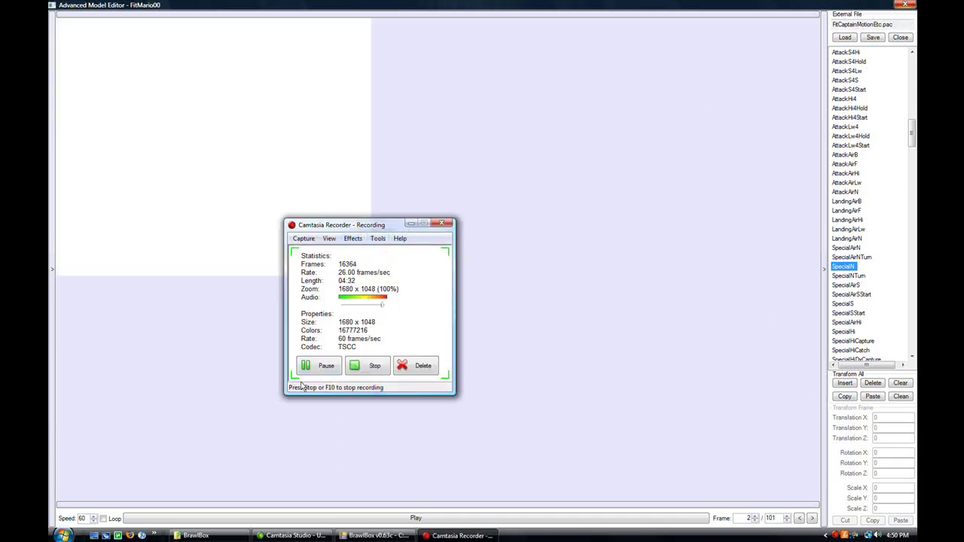
click(323, 366)
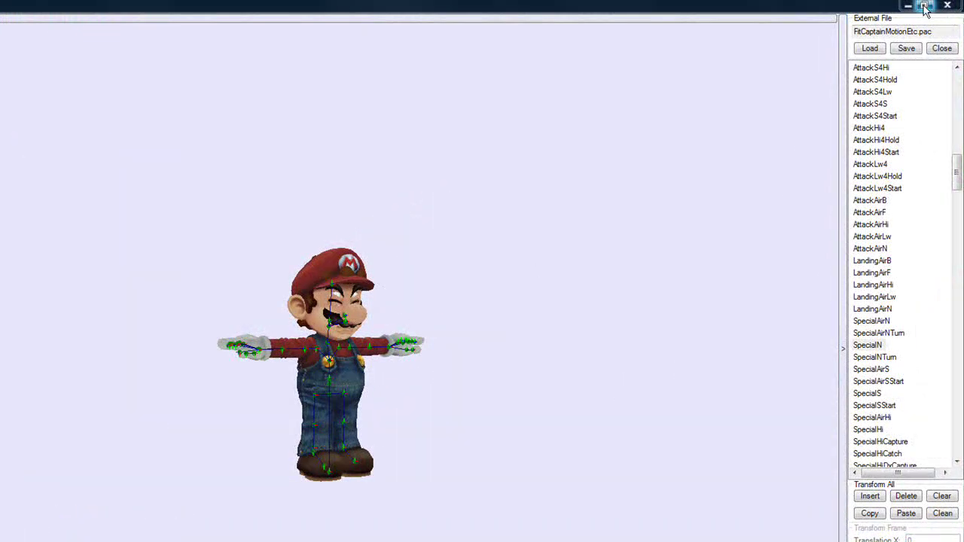
Step: Restore the model editor to a smaller window and close it without saving the changes to the external file
click(925, 6)
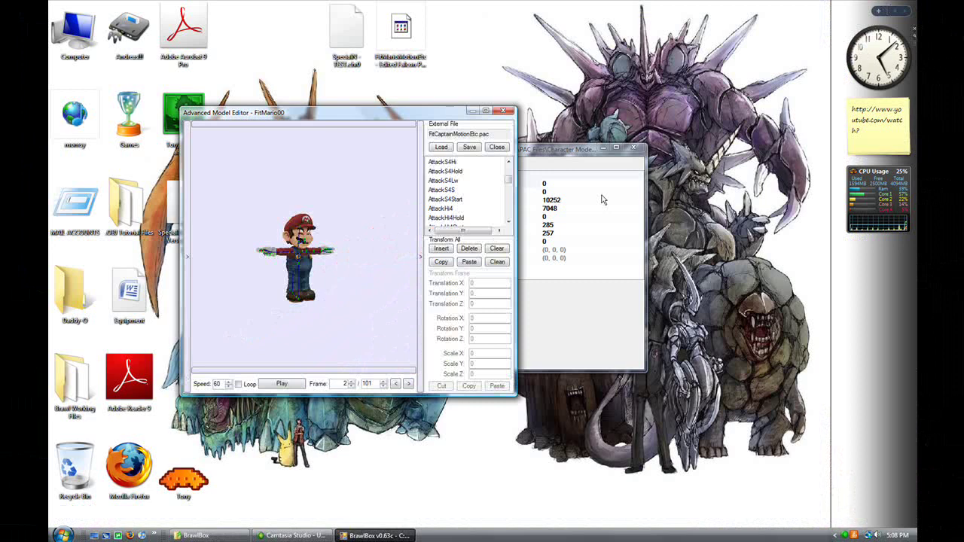
drag(417, 118, 436, 196)
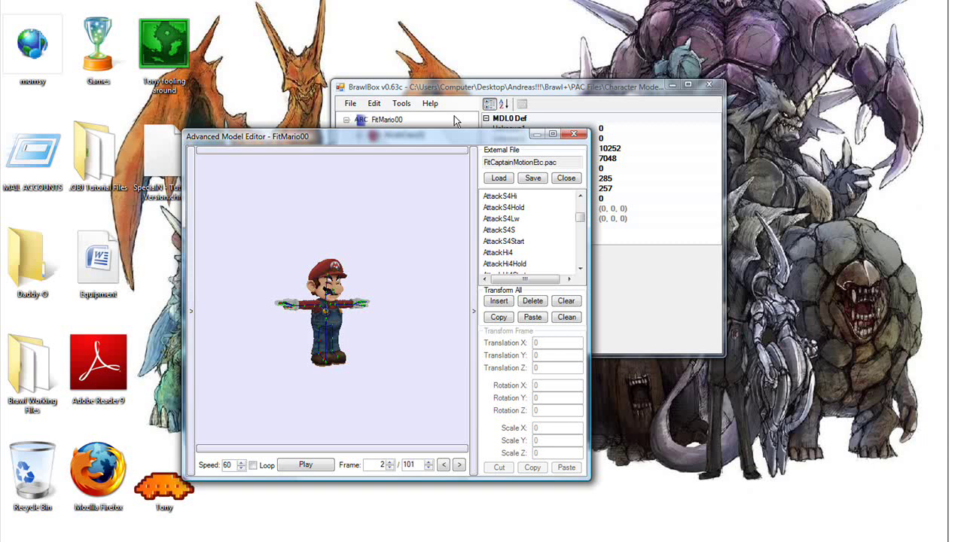
drag(464, 137, 561, 104)
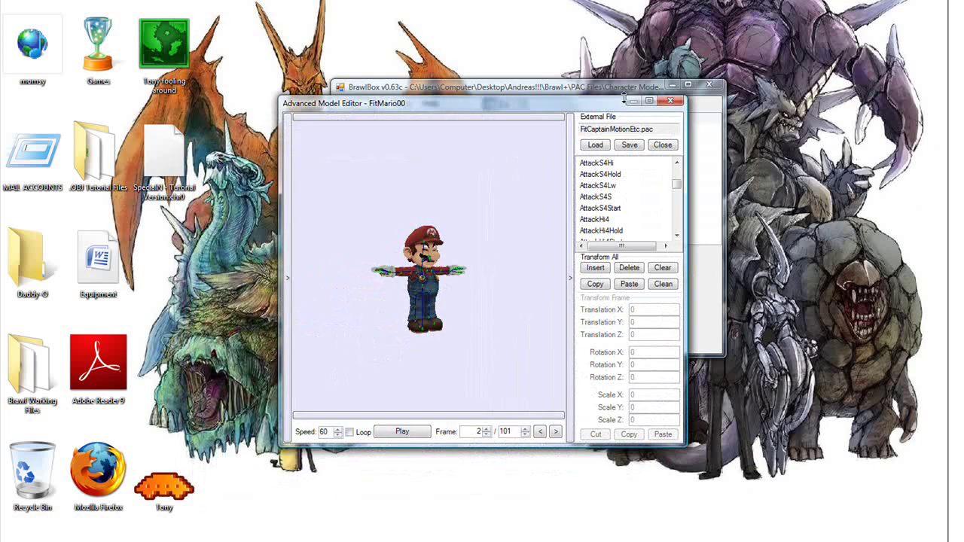
click(665, 99)
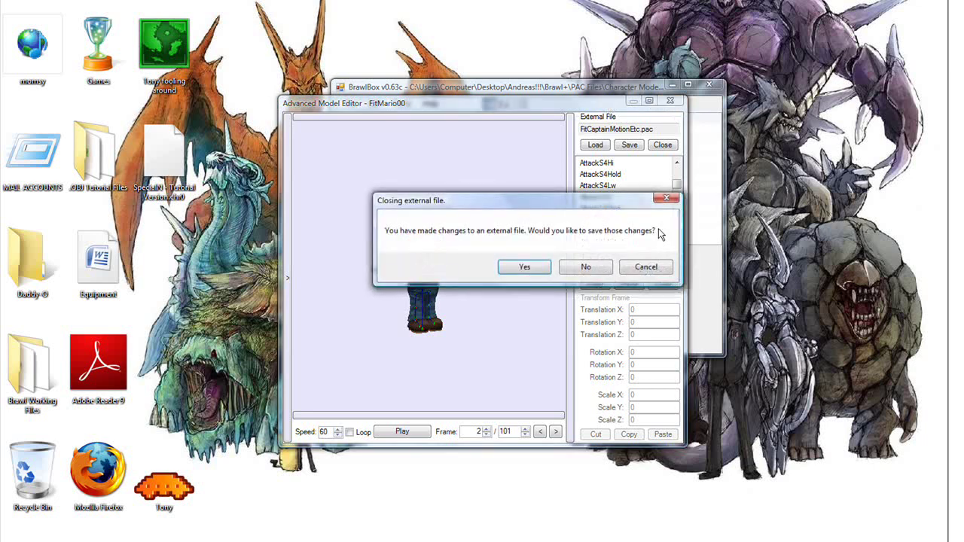
click(589, 267)
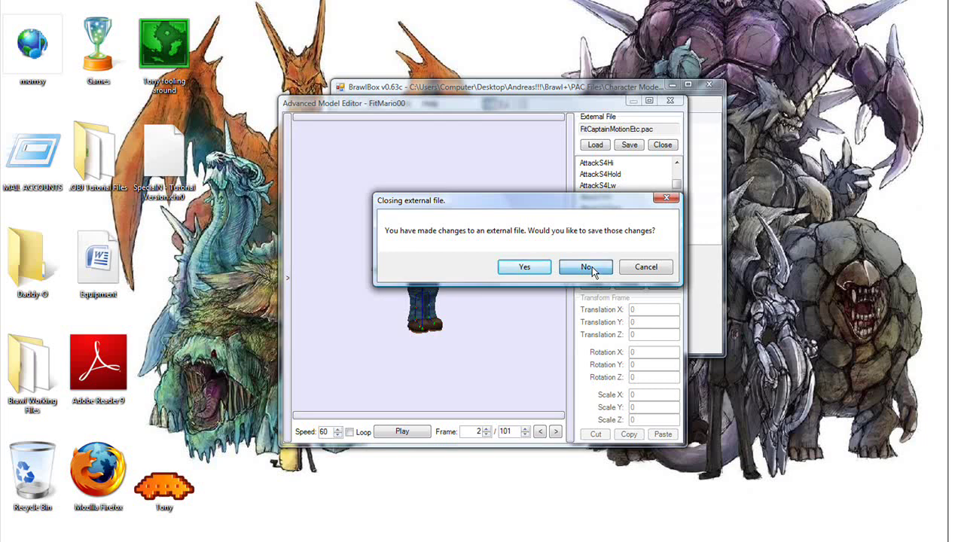
Step: Collapse FitMario00's ModelData[0] node and browse for a file to open in the Brawl+ folder's PAC Files folder
drag(444, 91, 450, 94)
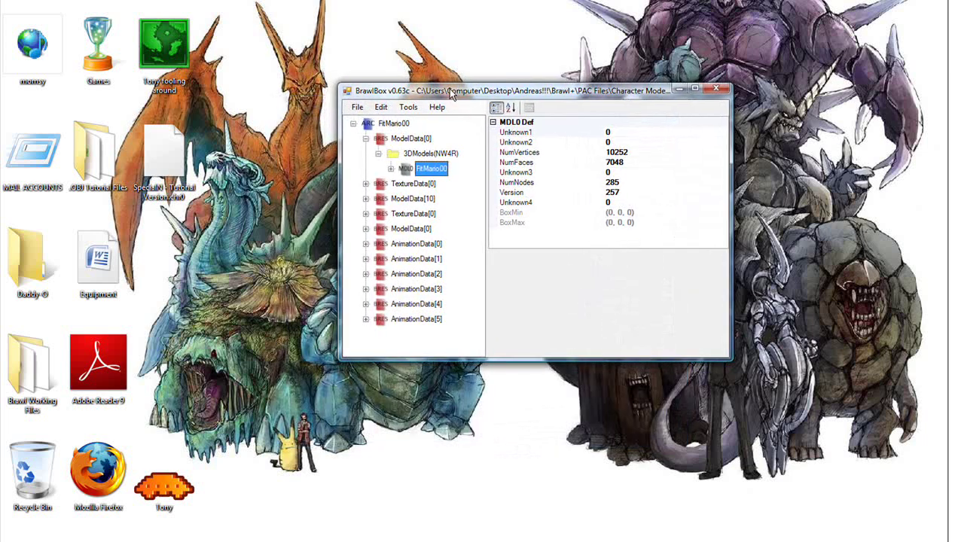
click(364, 138)
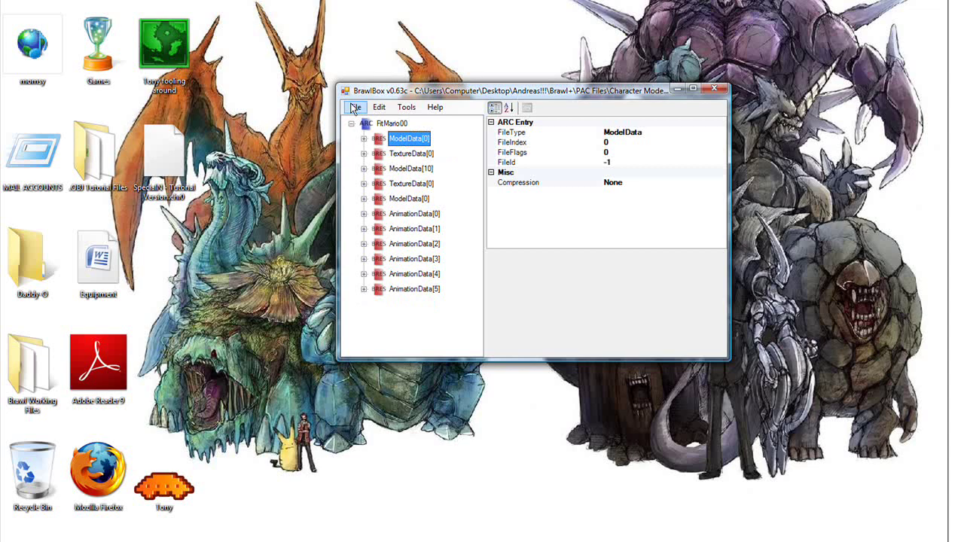
click(354, 107)
click(376, 135)
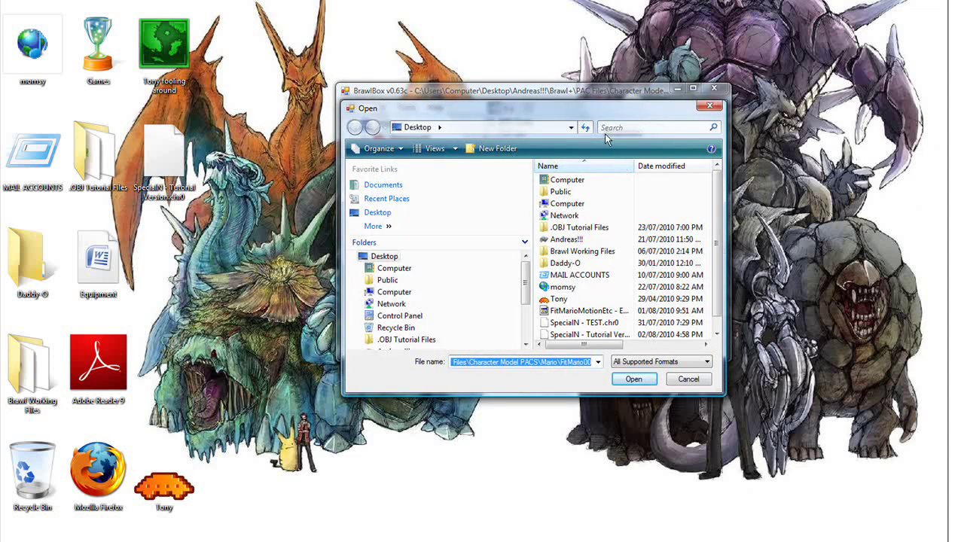
double_click(566, 239)
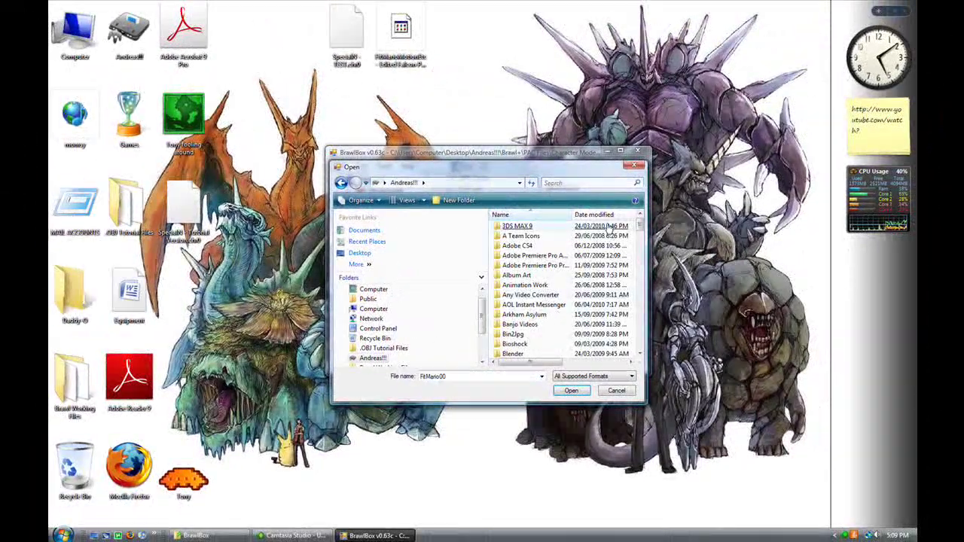
scroll(540, 301, down, 4)
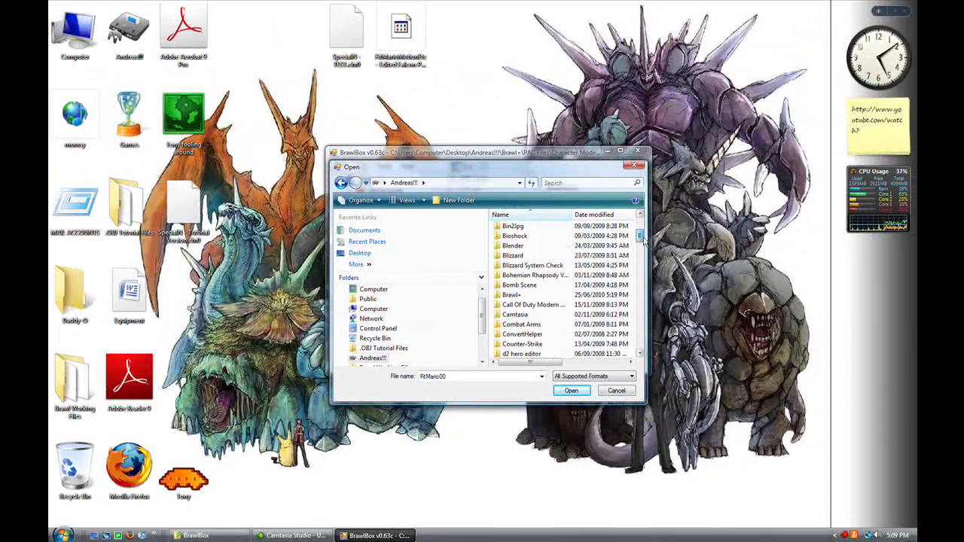
double_click(536, 296)
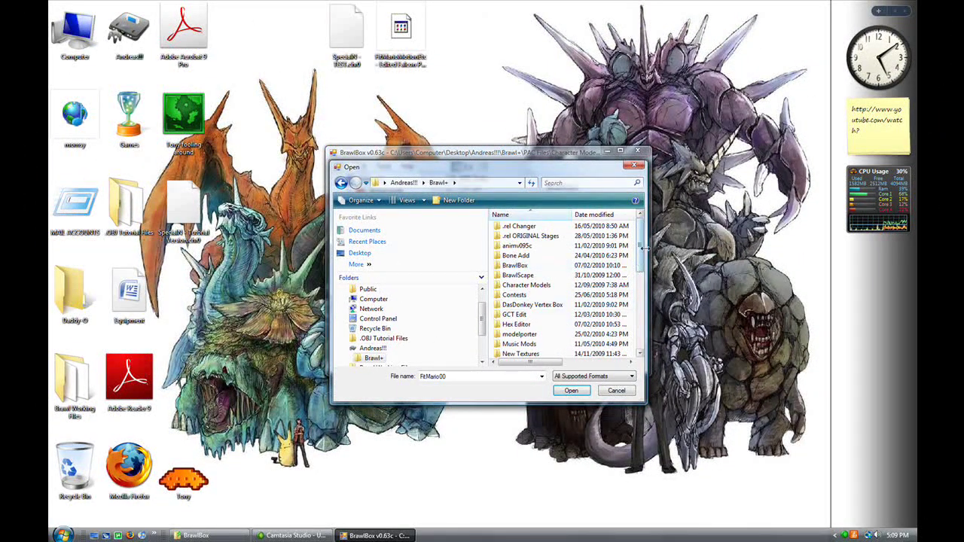
scroll(643, 263, down, 1)
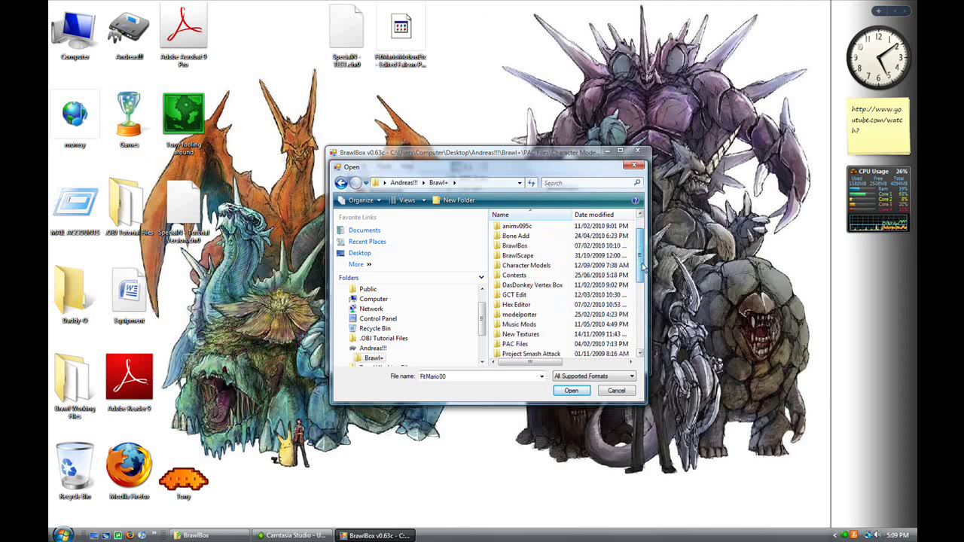
double_click(515, 343)
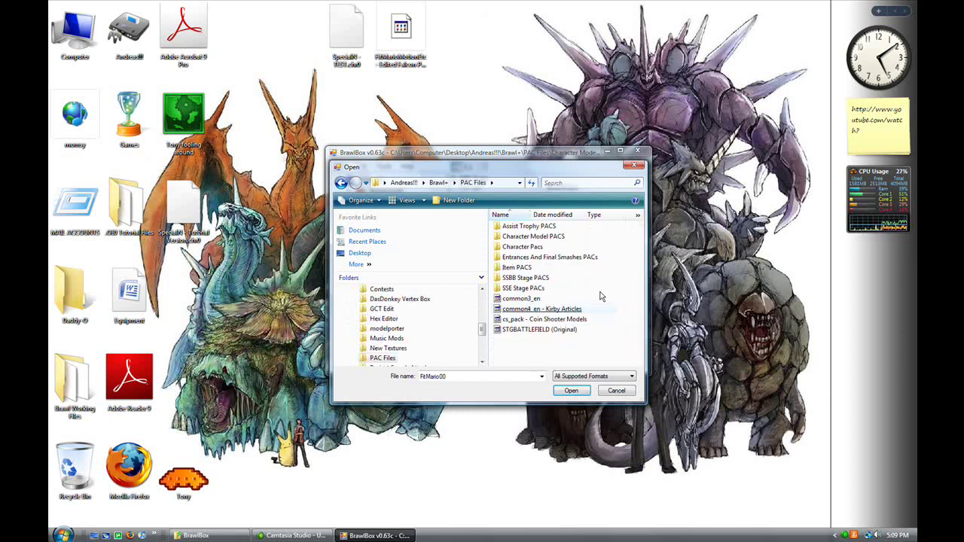
Step: Open Mario's FitMarioMotionEtc PAC from the [MeowMix]Effects folder inside Character Pacs
double_click(561, 249)
double_click(515, 231)
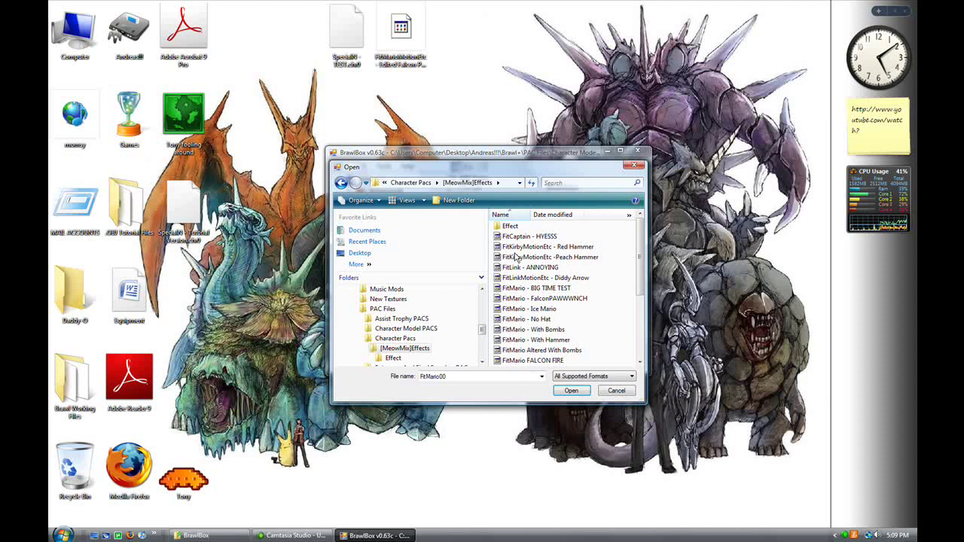
double_click(518, 236)
drag(638, 230, 644, 259)
double_click(550, 343)
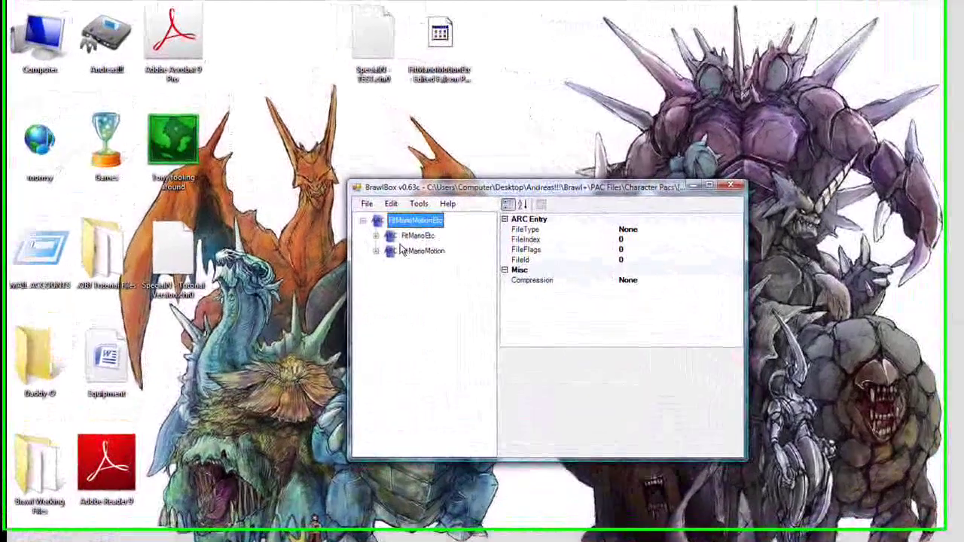
Step: Expand FitMarioMotion and its AnimationData[0] down to the list of AnmChr(NW4R) character animations
click(380, 204)
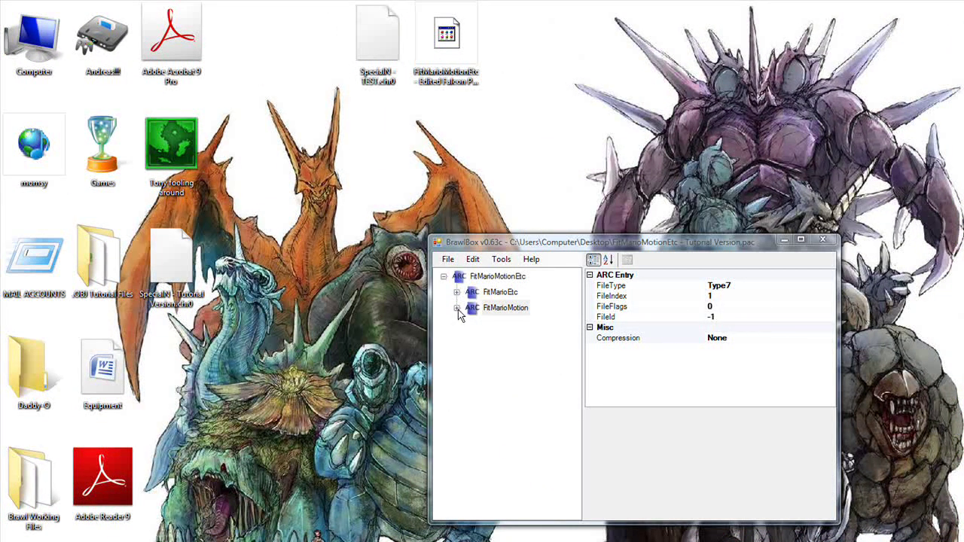
click(457, 308)
click(469, 323)
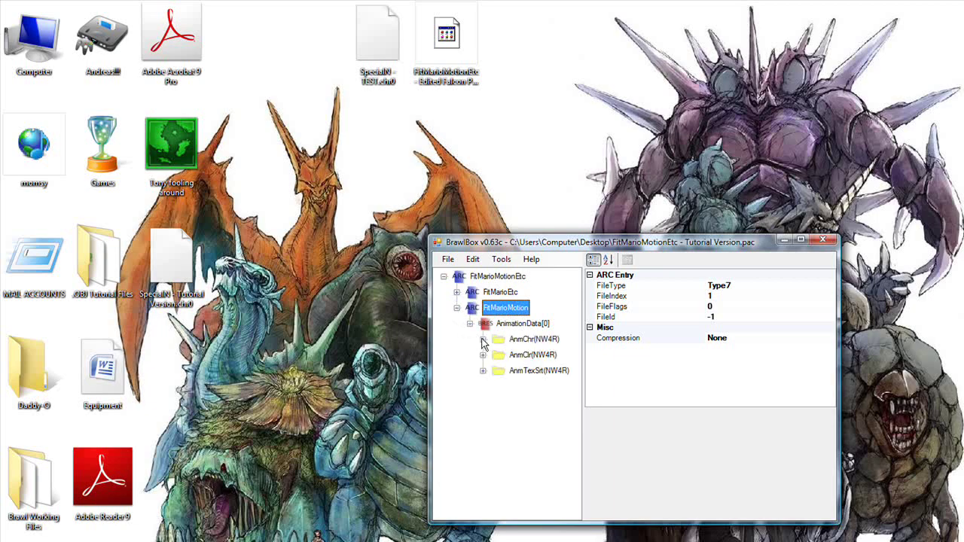
click(483, 339)
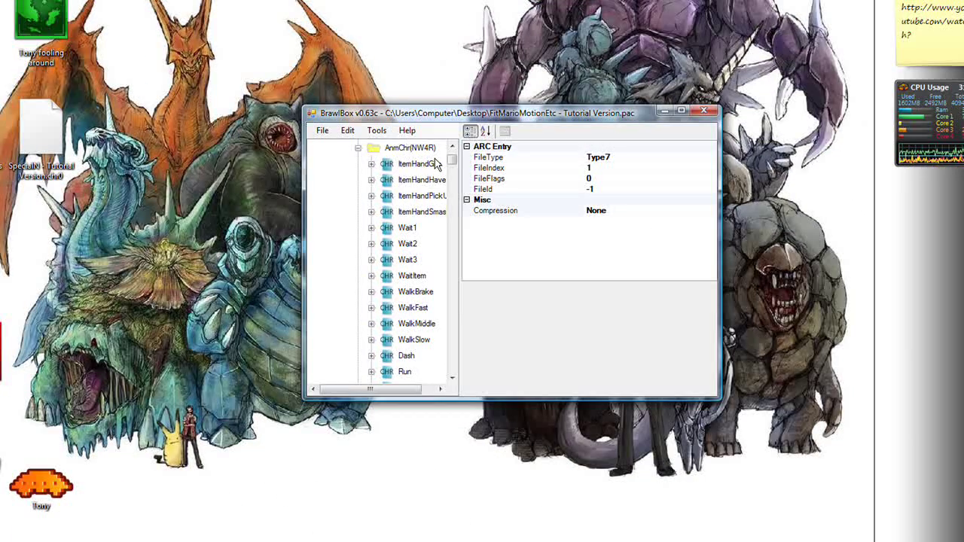
Step: Replace Mario's SpecialN animation with the exported file "SpecialN - Tutorial Version.chr0" from the Desktop
drag(453, 162, 450, 218)
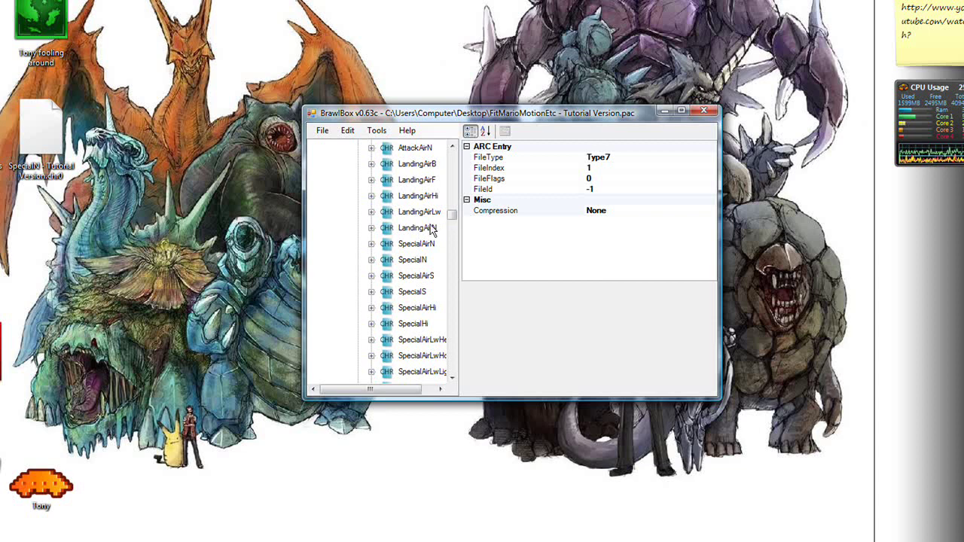
click(412, 260)
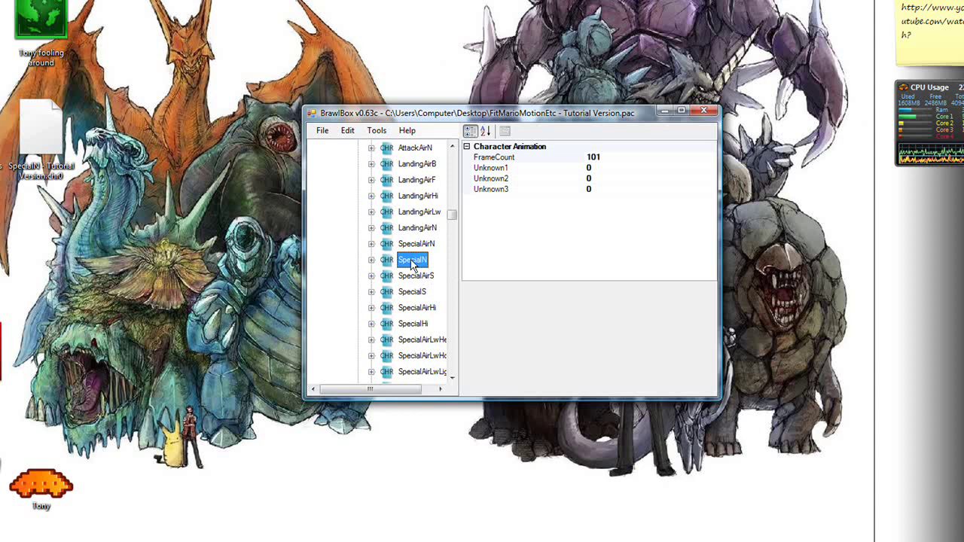
right_click(412, 265)
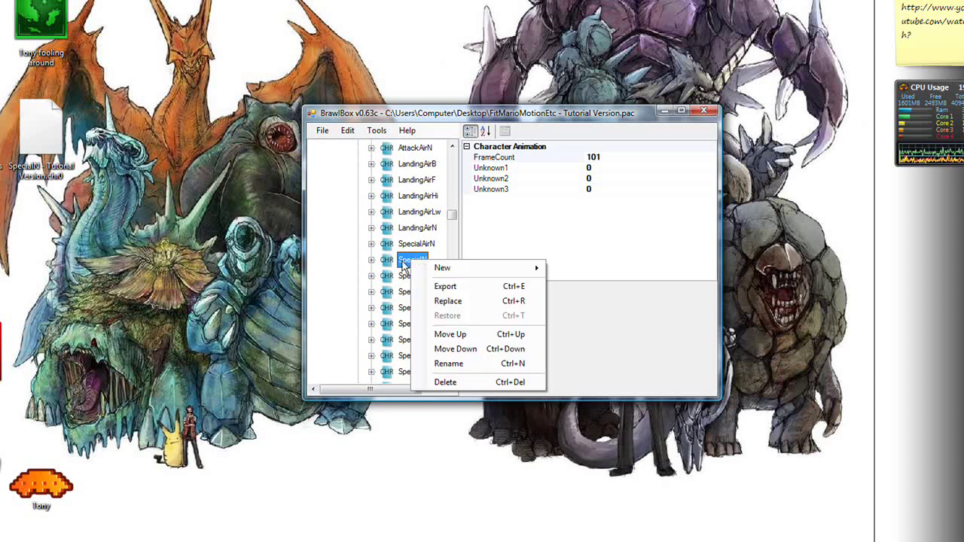
click(437, 302)
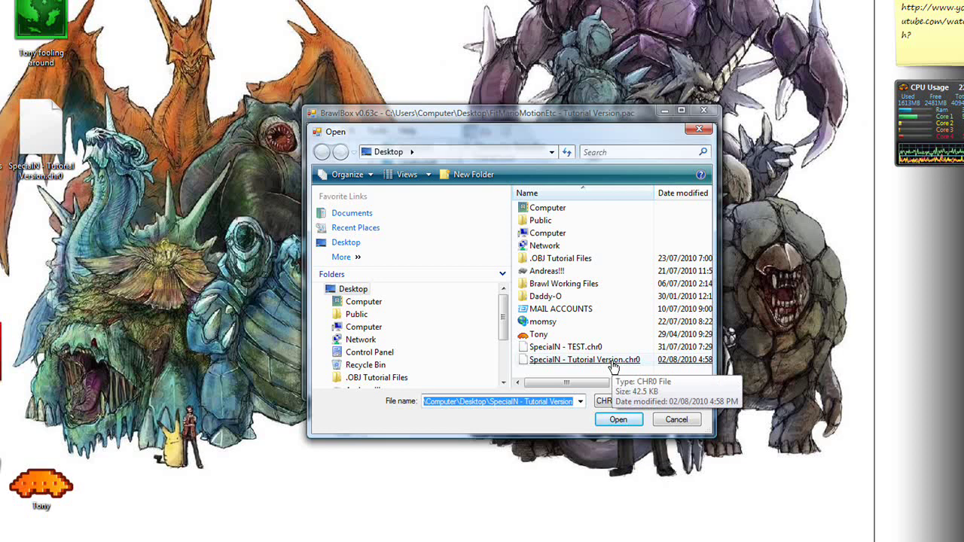
double_click(611, 362)
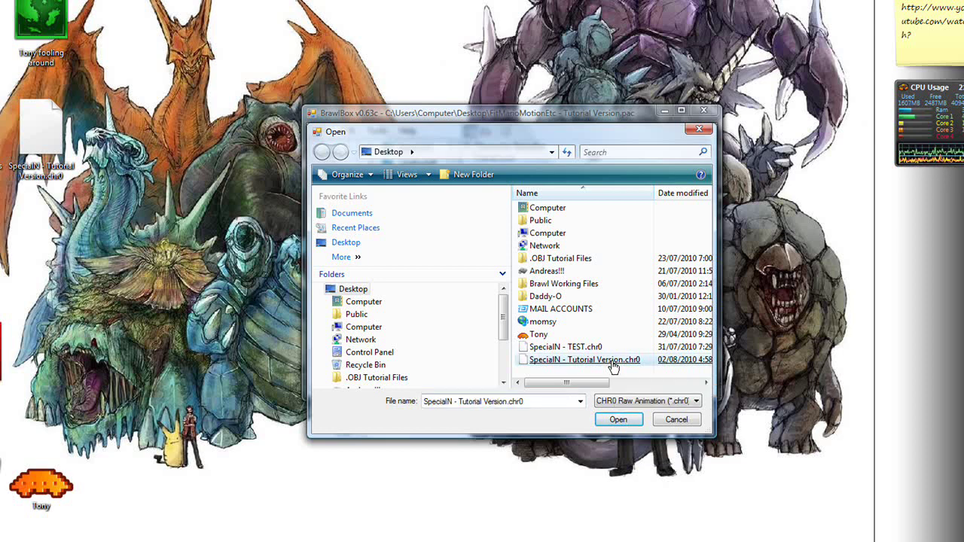
Step: Save the modified archive to the Desktop as a PAC Archive named "FitMarioMotionEtc - Tutorial Version"
drag(598, 113, 531, 114)
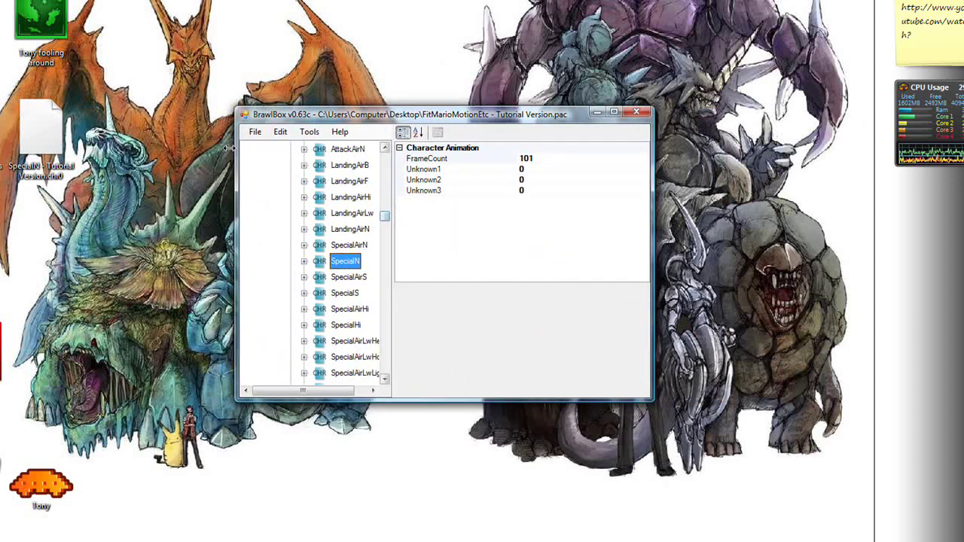
click(255, 132)
click(283, 191)
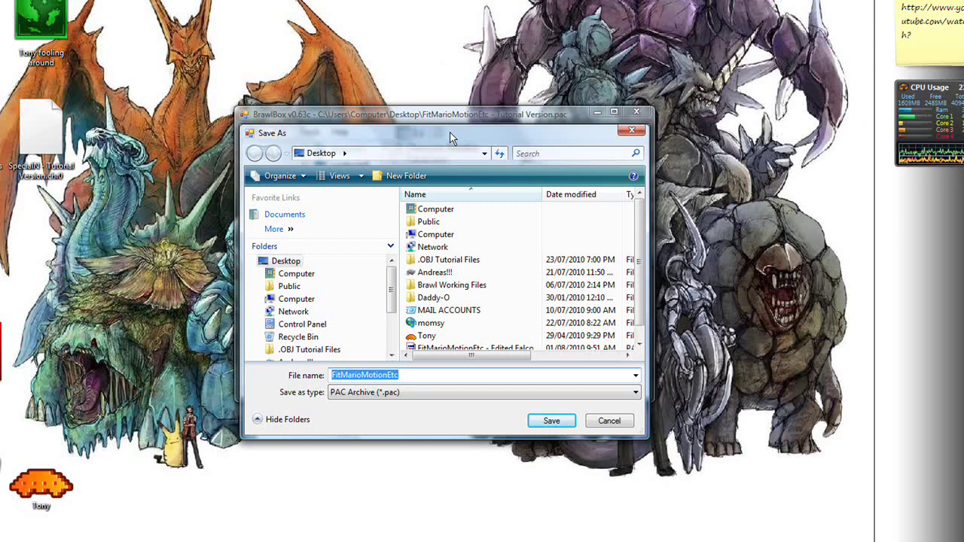
click(462, 376)
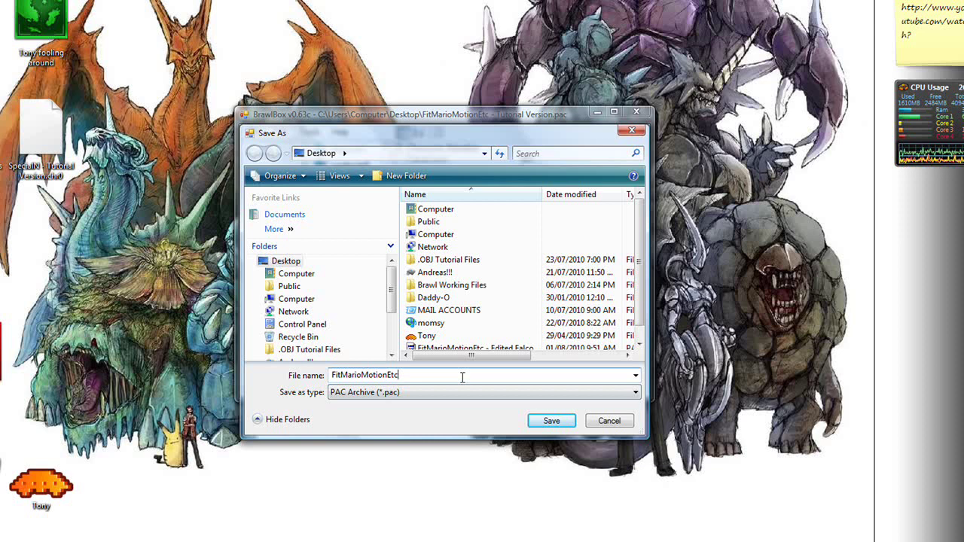
text(- Tut)
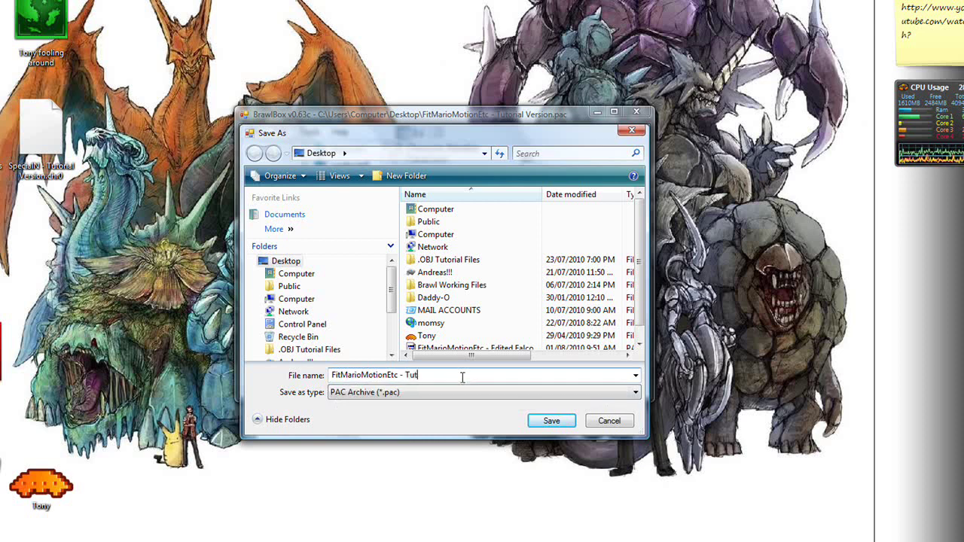
text(orial Version)
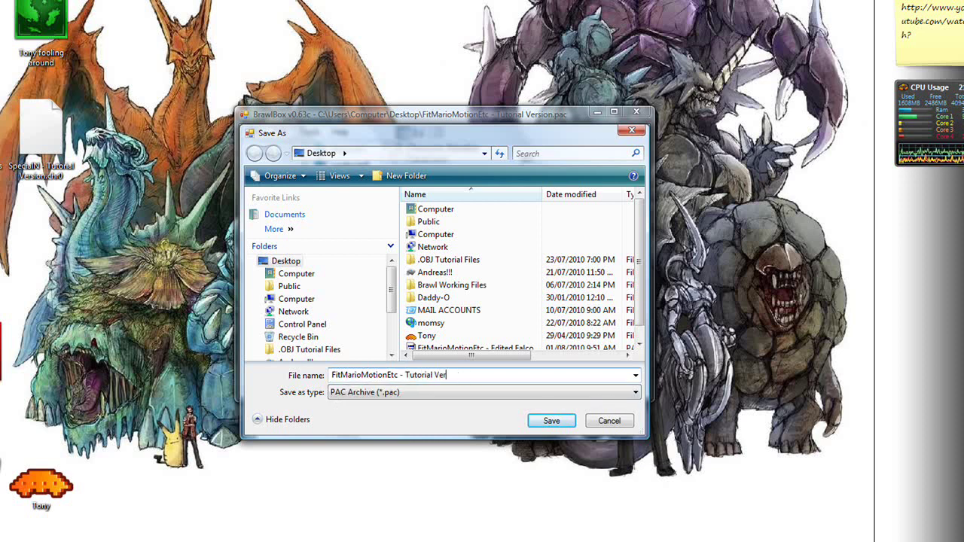
click(551, 421)
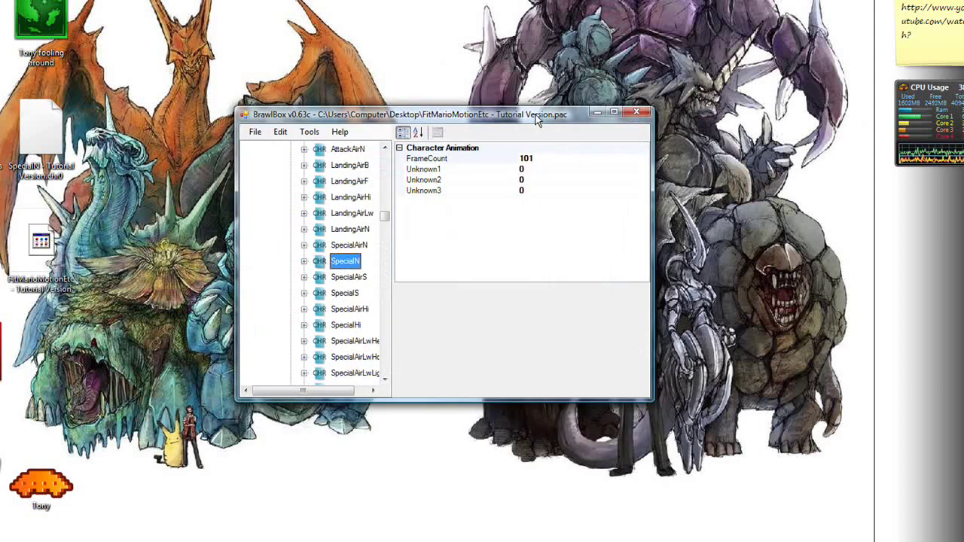
Step: Open the FitMario00 model PAC from the Mario folder in Brawl+ > PAC Files > Character Model PACS
drag(451, 114, 432, 134)
click(236, 150)
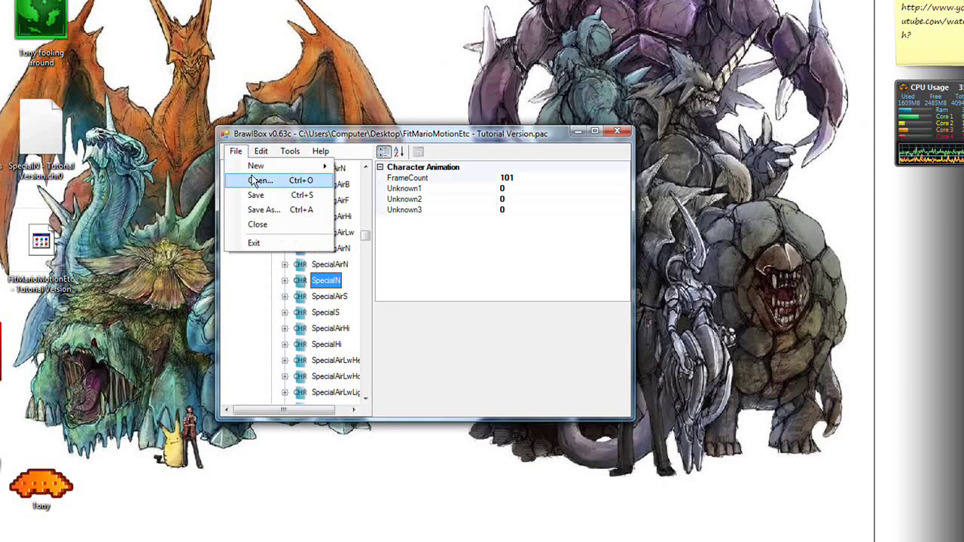
click(256, 181)
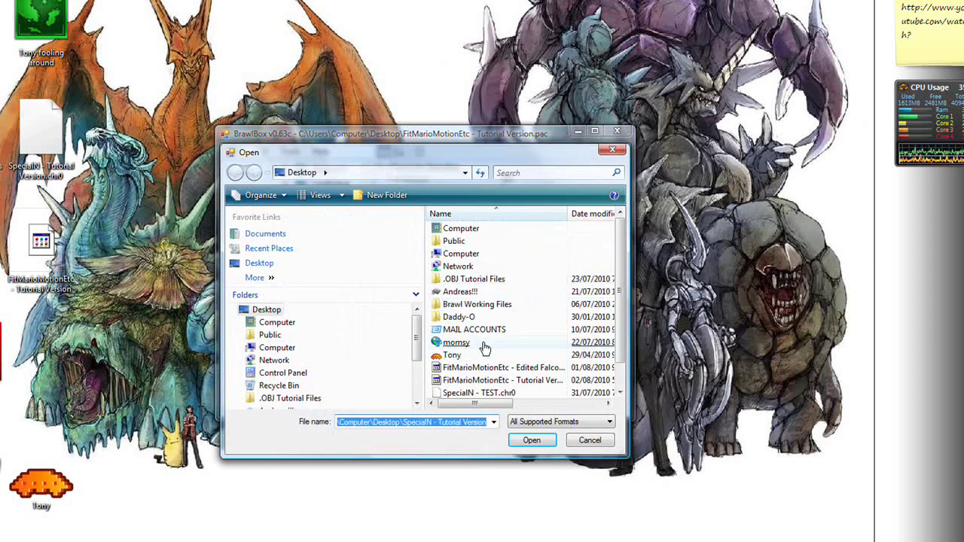
double_click(499, 291)
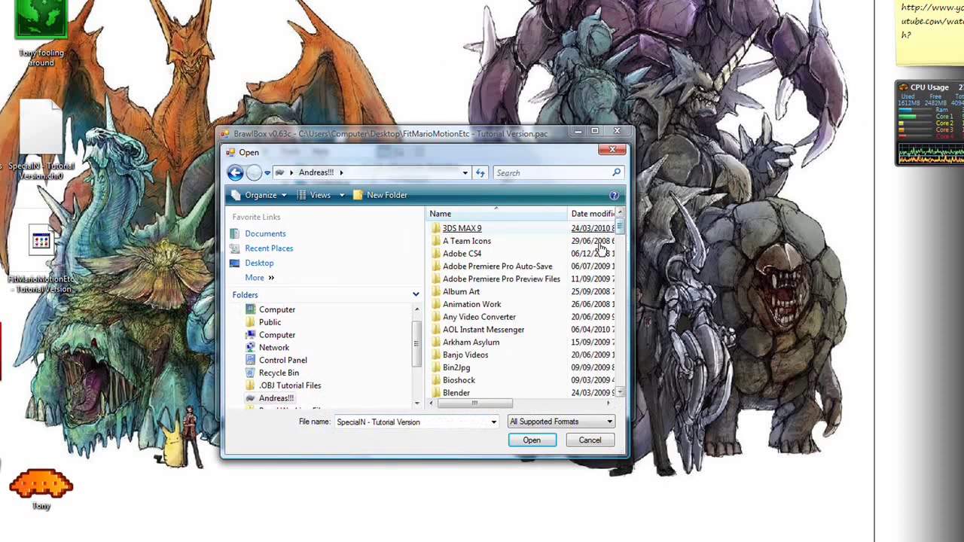
scroll(497, 317, down, 3)
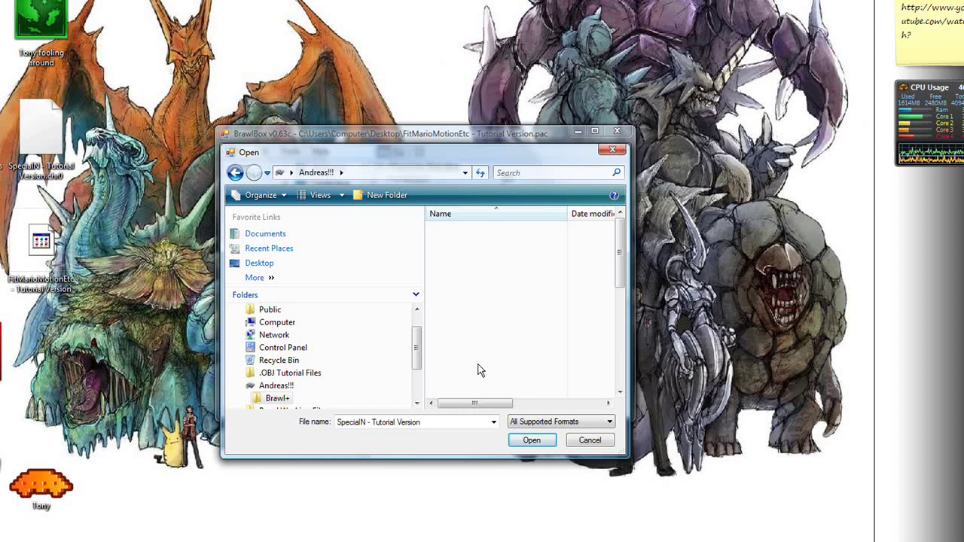
scroll(482, 369, down, 2)
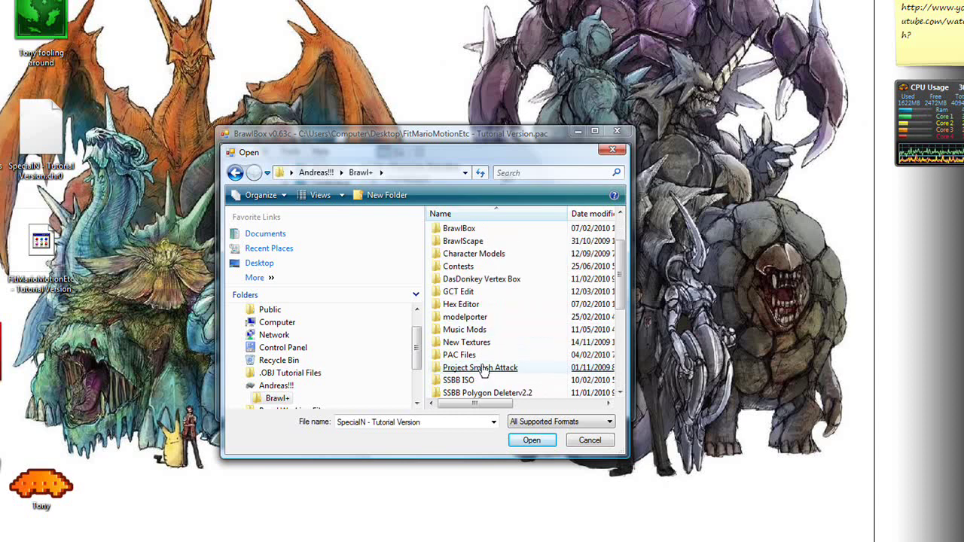
double_click(475, 356)
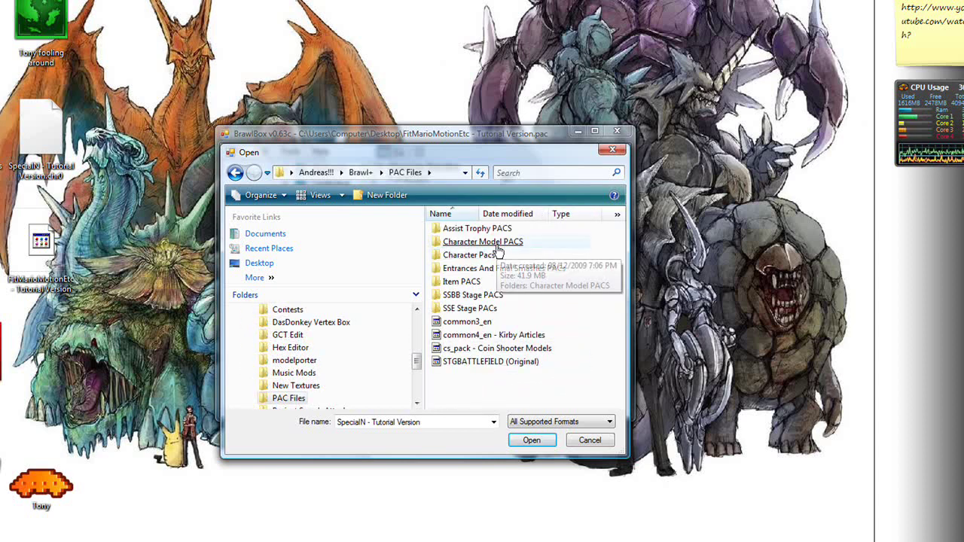
double_click(482, 242)
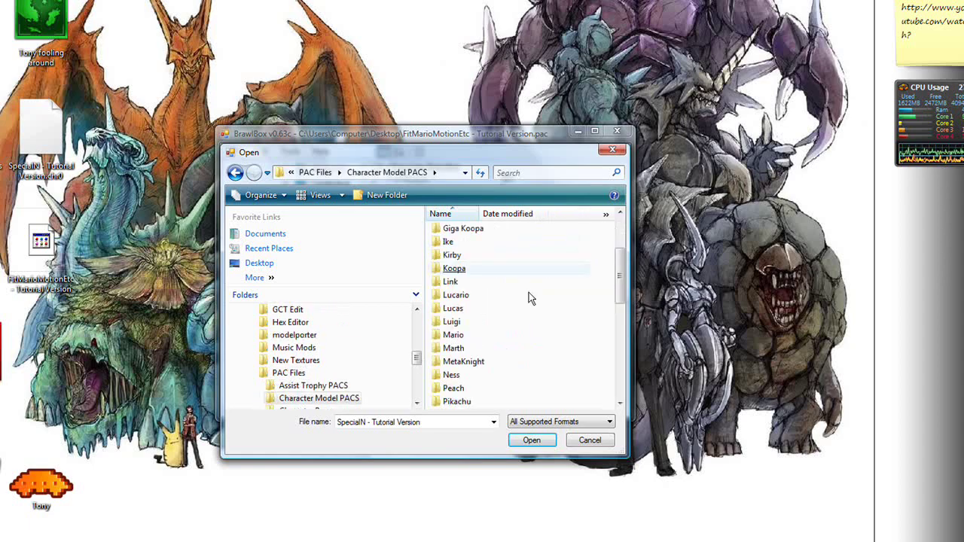
scroll(528, 293, down, 1)
double_click(473, 295)
double_click(489, 230)
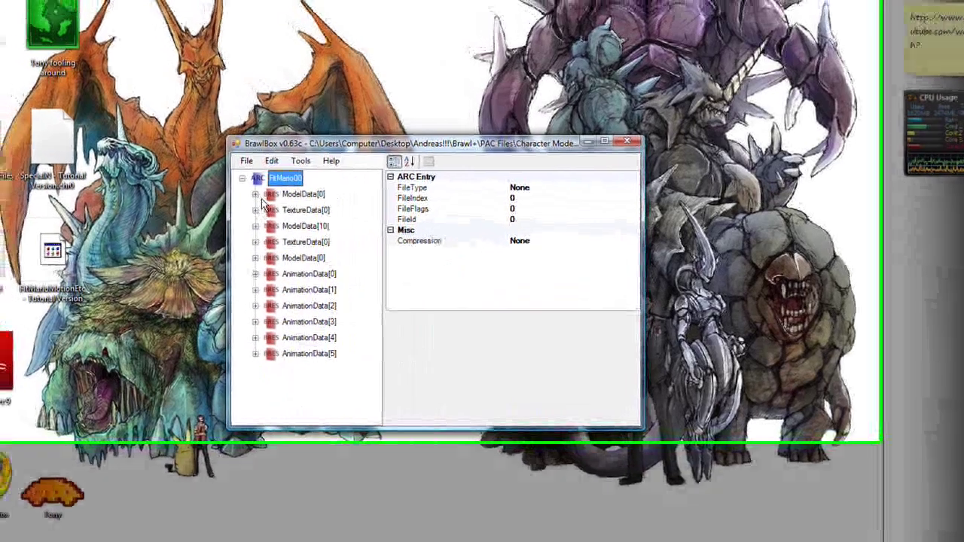
Step: Expand ModelData[0] and 3DModels(NW4R), and preview the FitMario00 model in the model editor
click(255, 194)
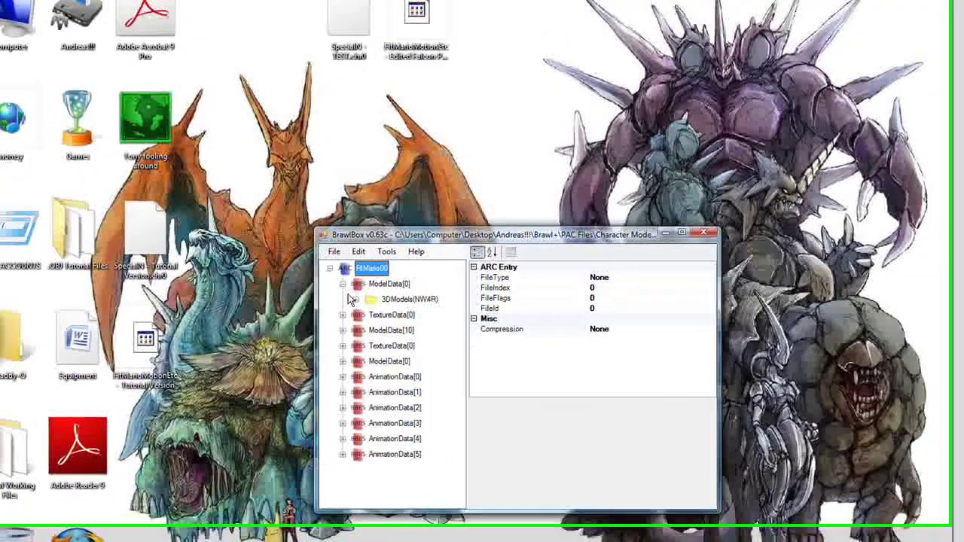
click(268, 209)
right_click(324, 226)
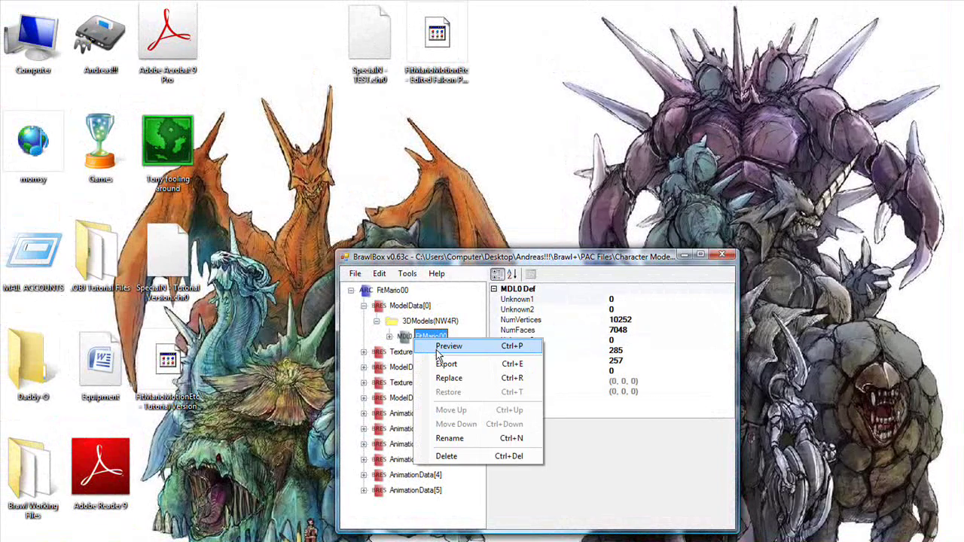
click(449, 347)
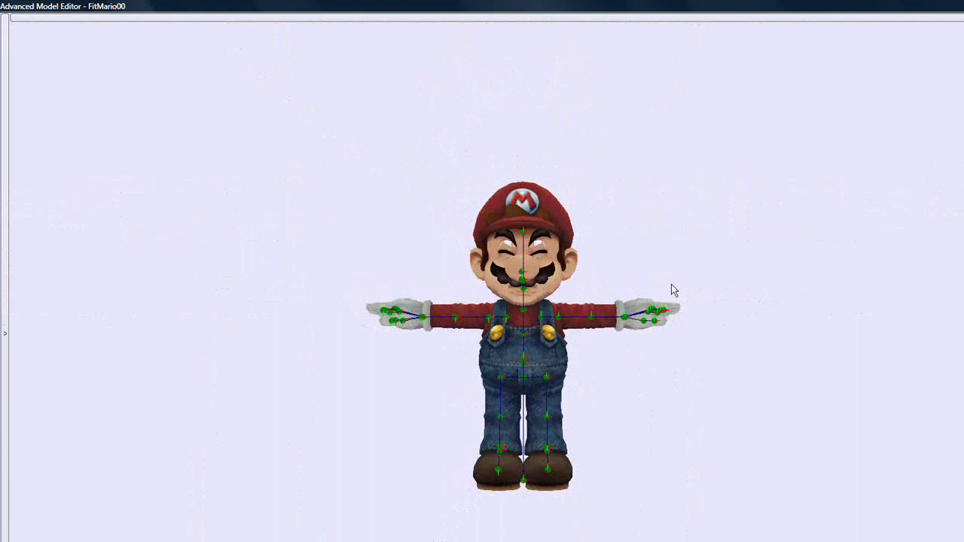
Step: Turn Mario to a three-quarter side view at a smaller size, and show the playback controls and the animation list
right_drag(529, 292, 344, 174)
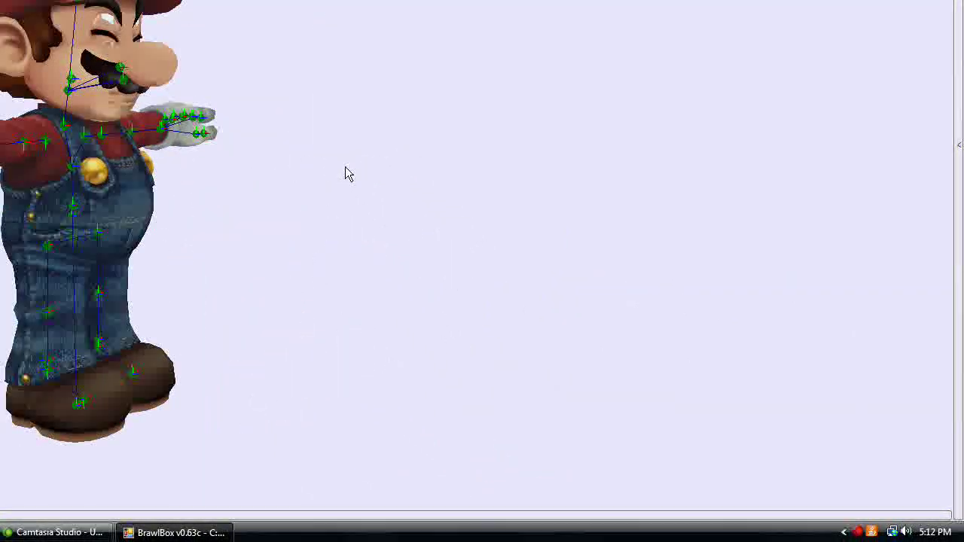
scroll(336, 159, down, 4)
right_drag(456, 108, 418, 448)
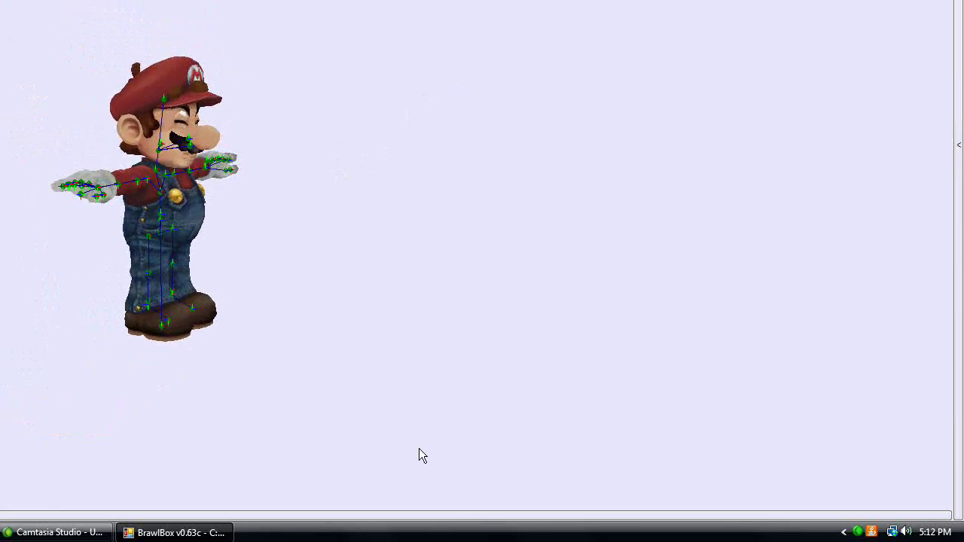
click(420, 518)
click(959, 145)
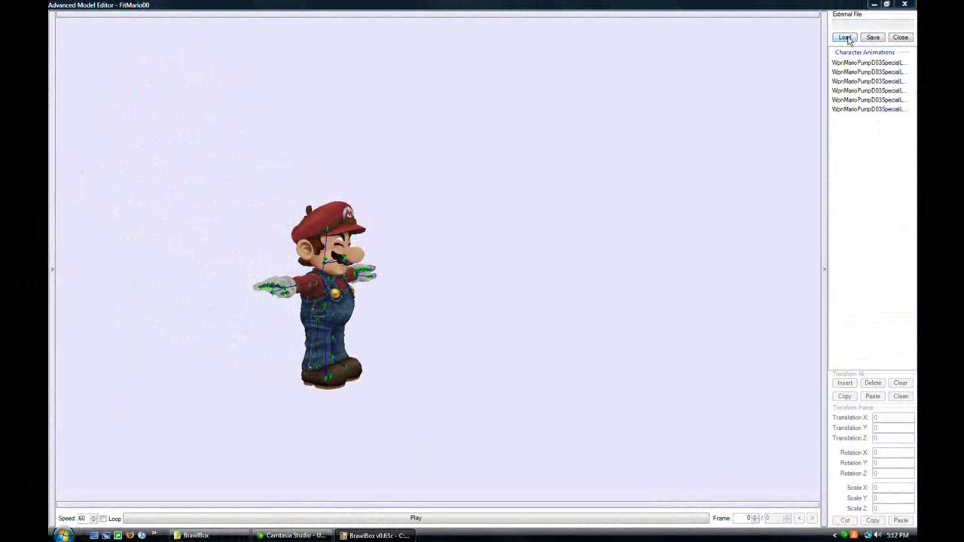
Step: Load "FitMarioMotionEtc - Tutorial Version" from the Desktop as the external animation file
click(846, 38)
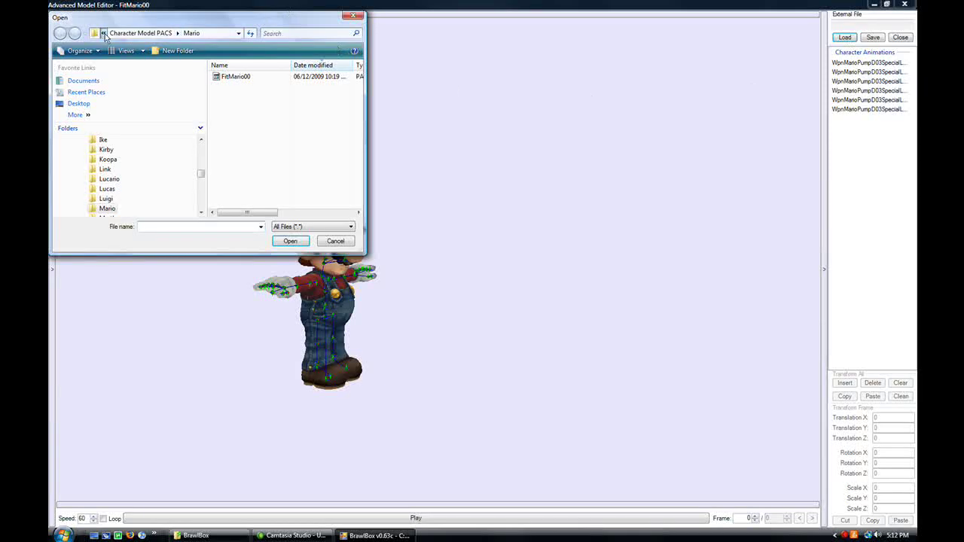
click(100, 33)
click(178, 78)
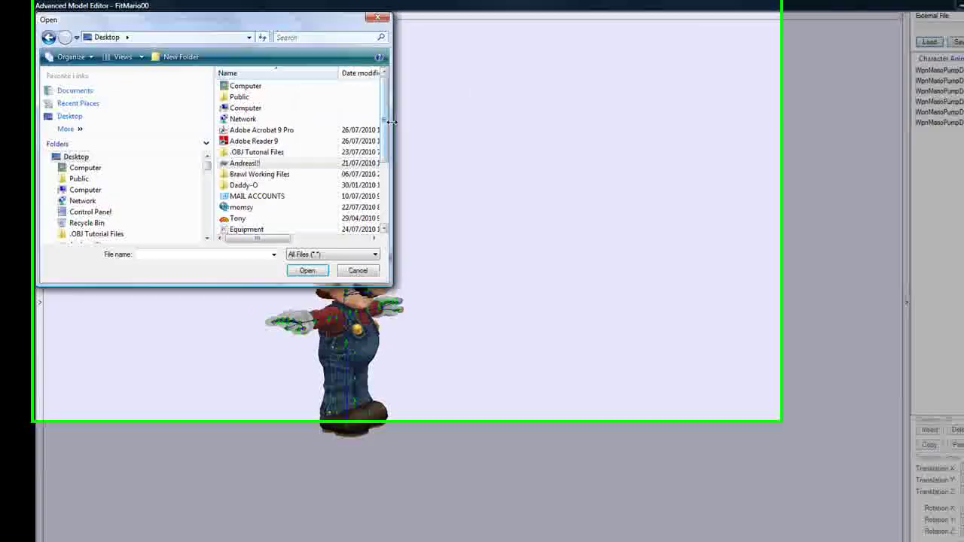
scroll(366, 171, down, 3)
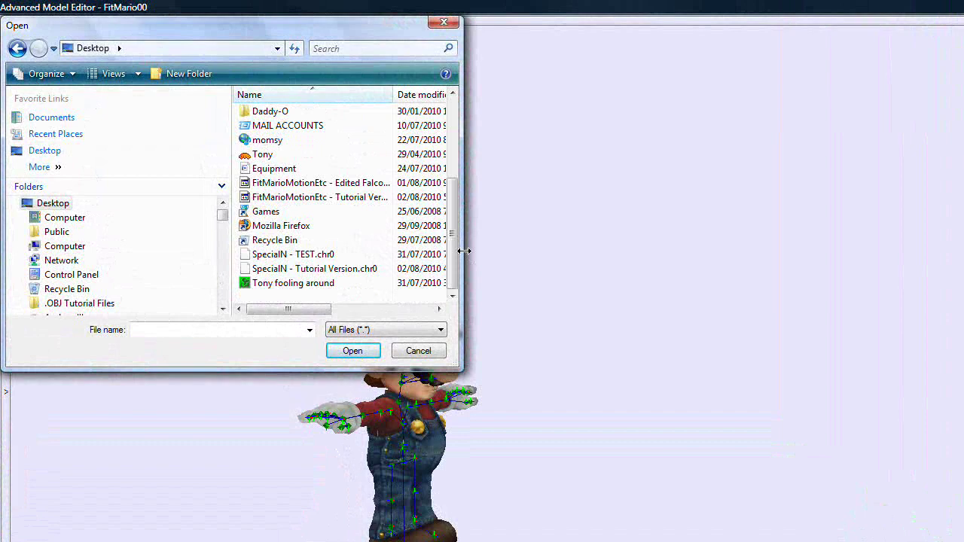
click(348, 199)
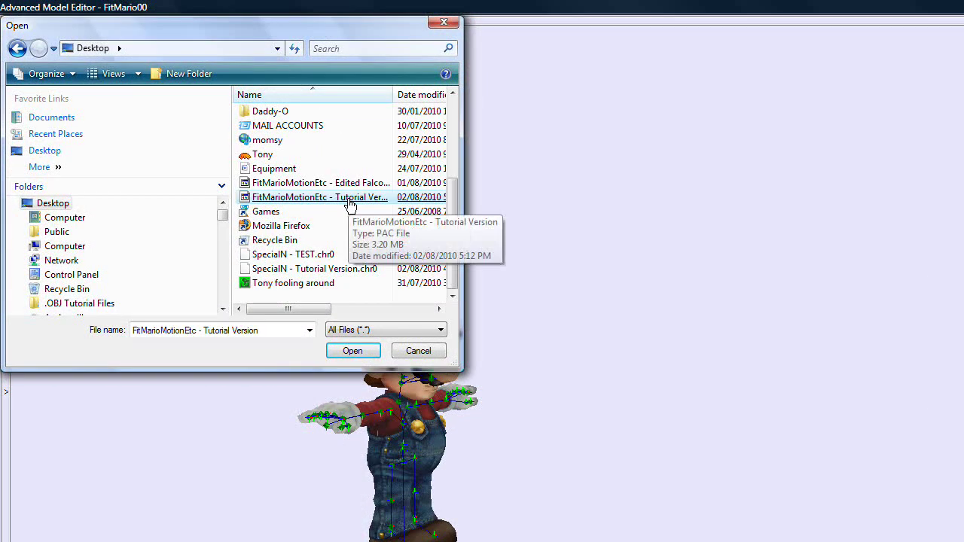
double_click(350, 199)
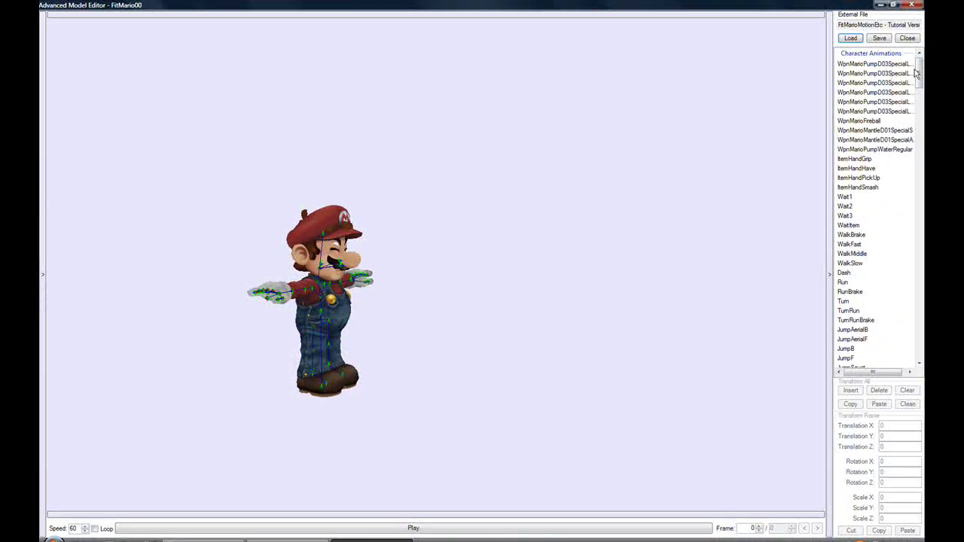
Step: Preview the WalkMiddle and Run animations on Mario's model
scroll(917, 73, down, 1)
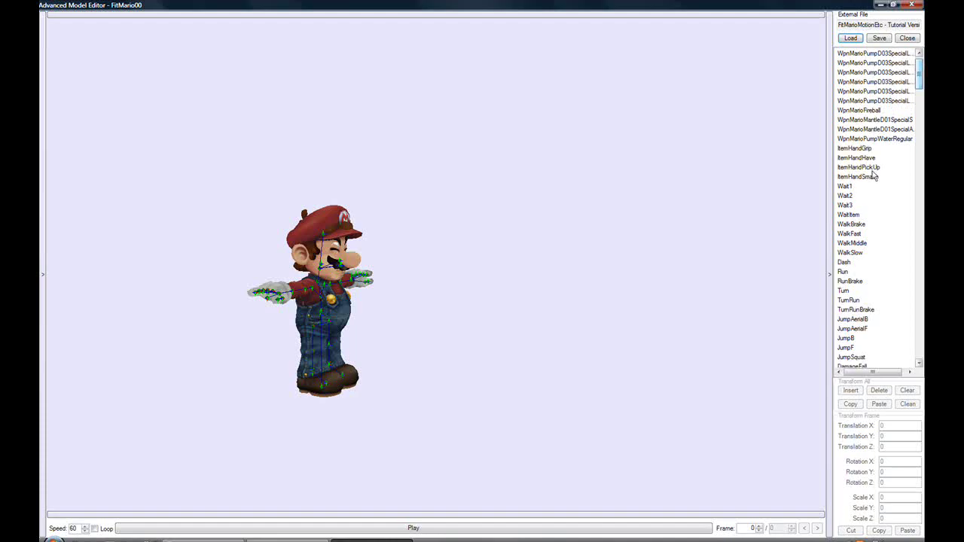
click(852, 243)
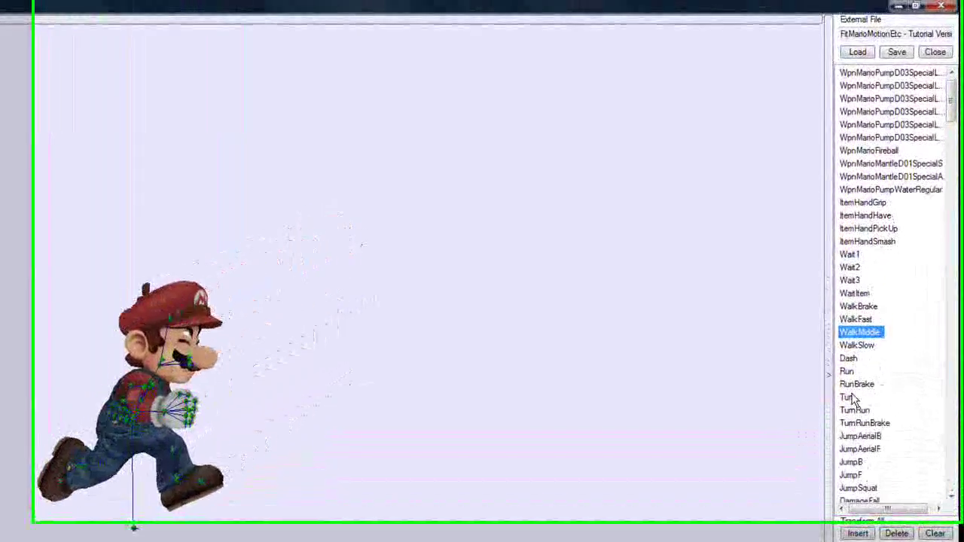
click(847, 372)
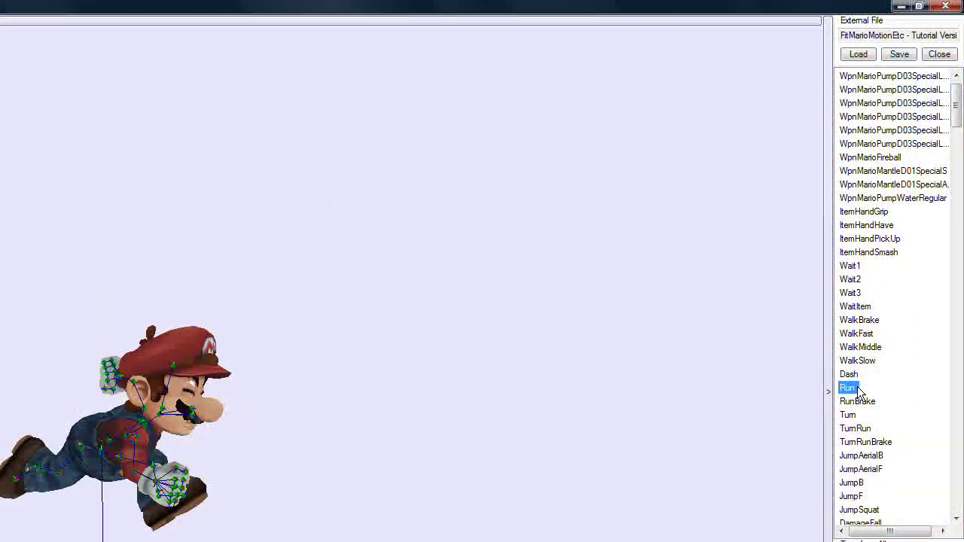
Step: Find the SpecialN animation in the loaded motion file and play it on Mario's model
drag(958, 117, 959, 218)
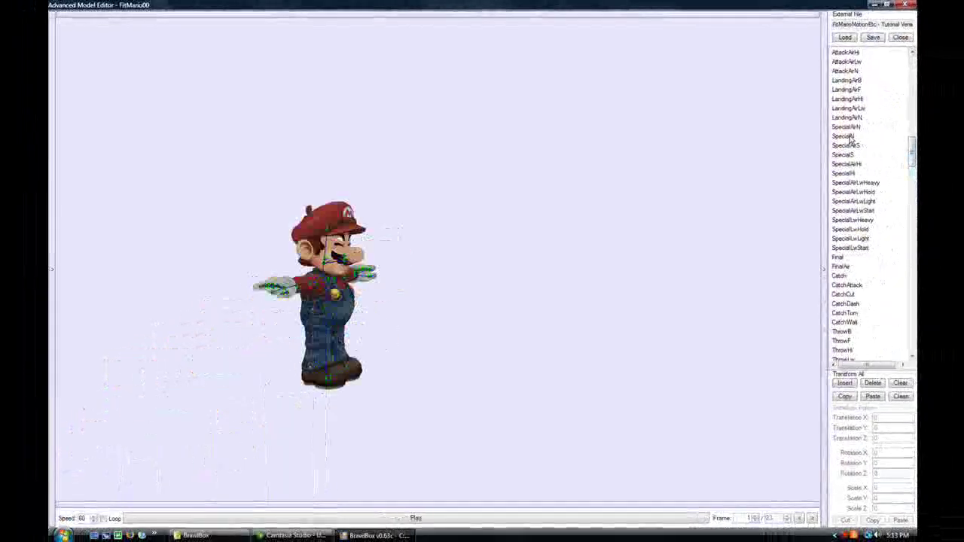
click(858, 197)
click(496, 520)
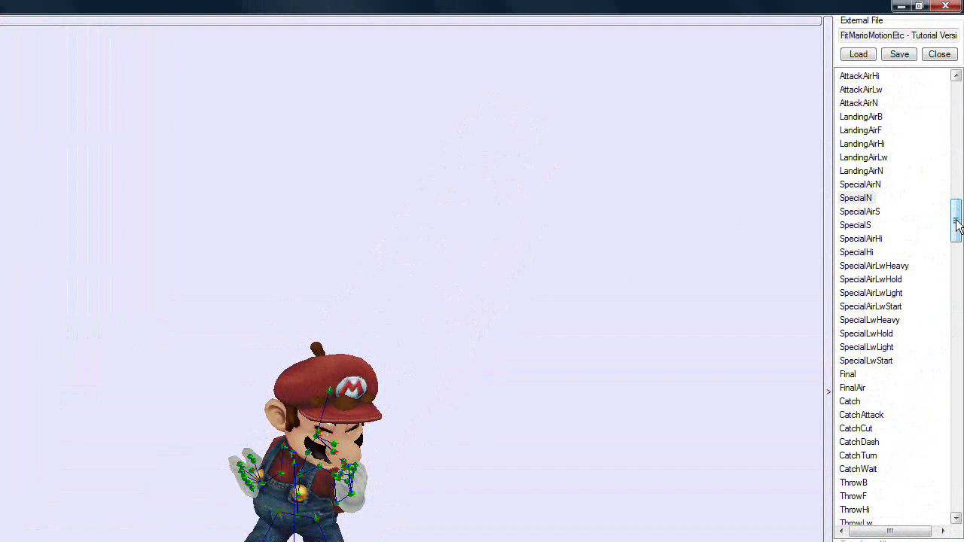
Step: Compare the Wait1, Wait2 and Wait3 poses, and copy the full-body transform from Wait1
drag(958, 217, 958, 122)
click(850, 144)
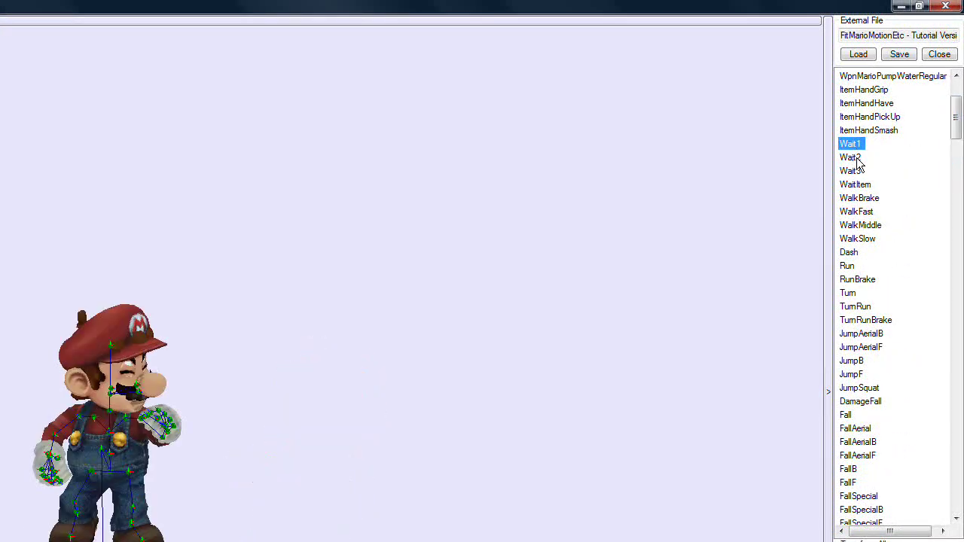
click(855, 159)
click(856, 171)
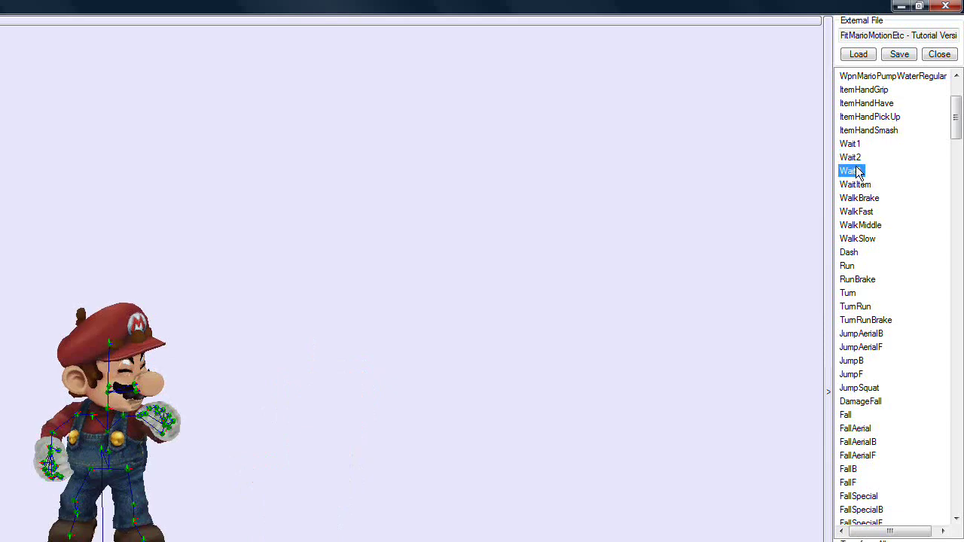
click(850, 144)
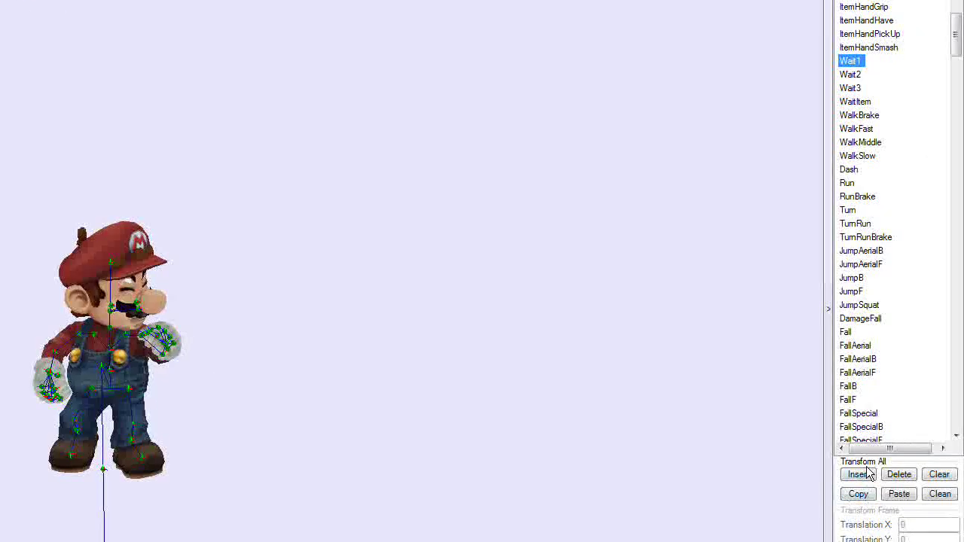
click(859, 494)
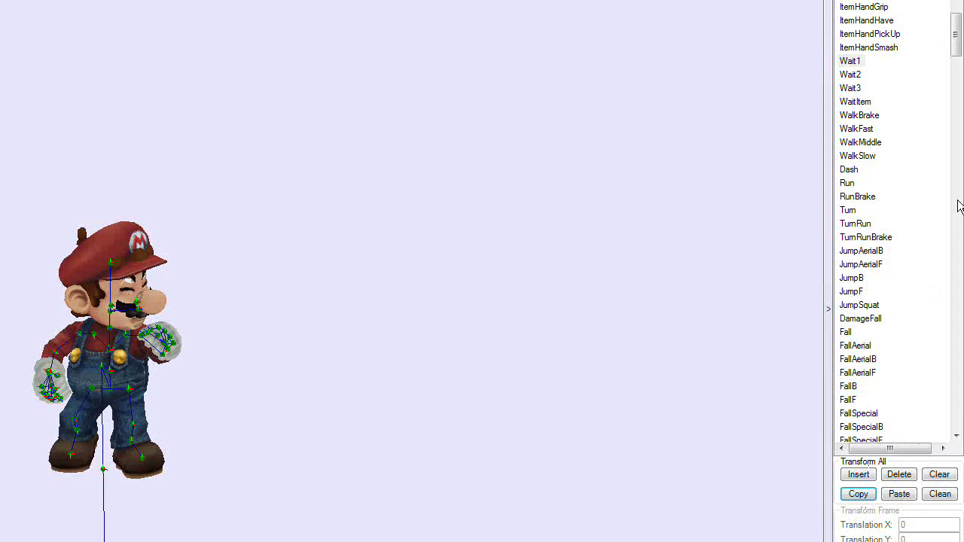
Step: Paste the copied Wait1 pose onto frames 1 and 2 of the SpecialN animation
drag(955, 50, 958, 142)
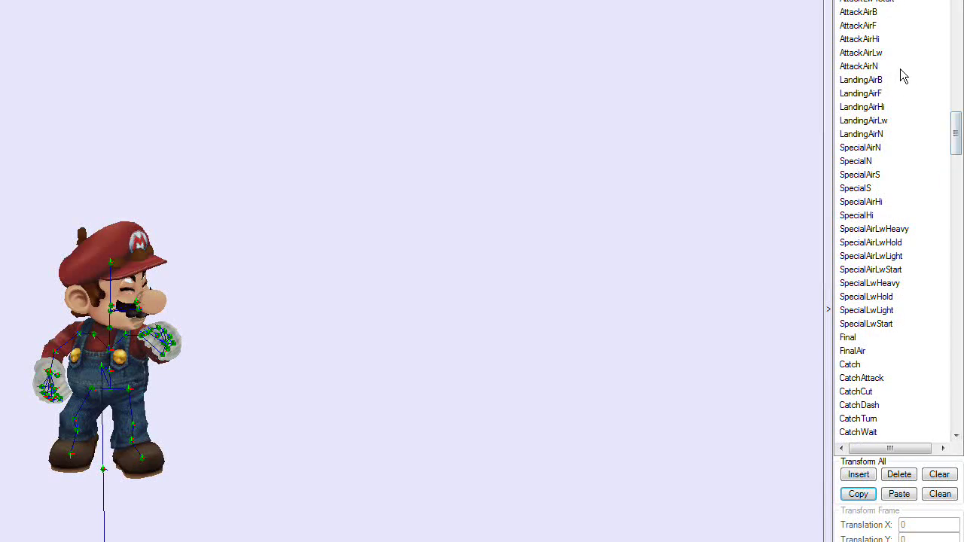
click(860, 162)
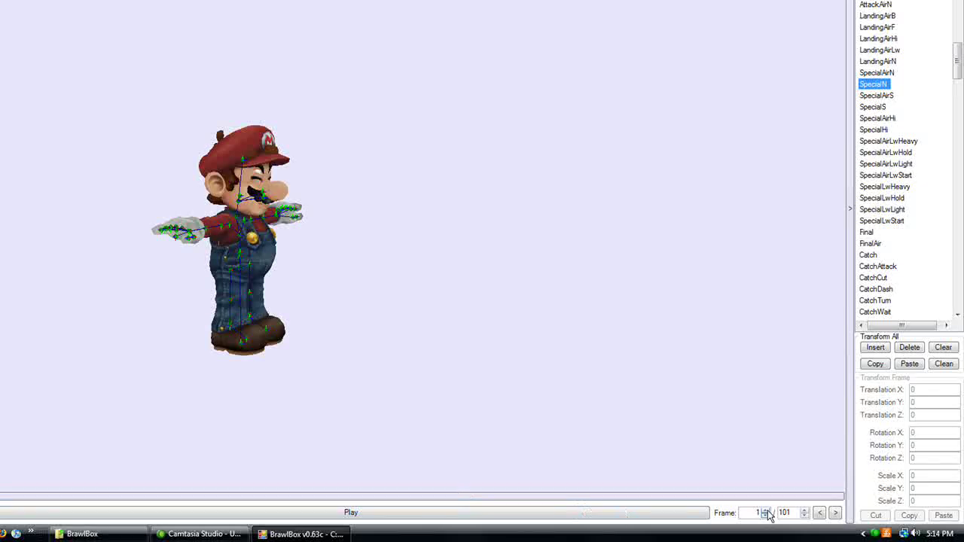
click(766, 510)
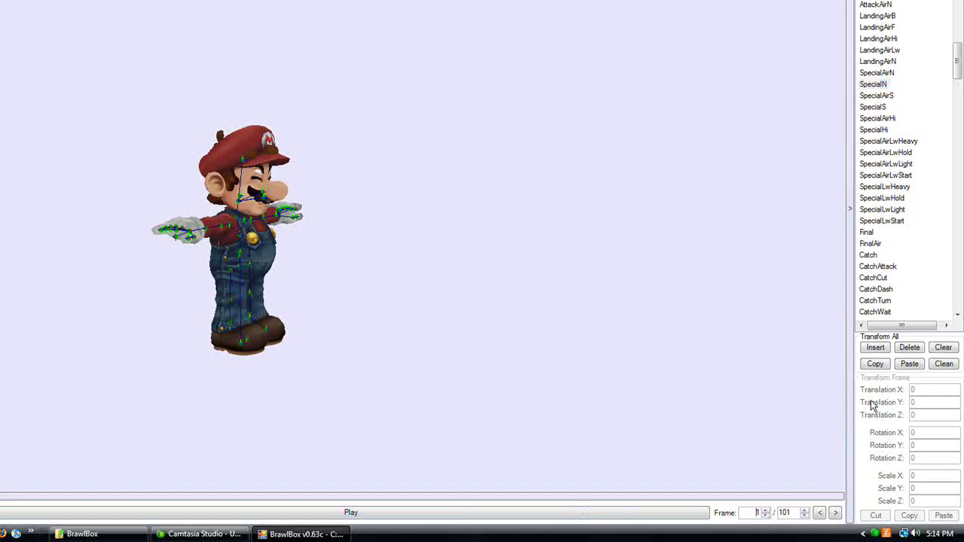
click(909, 364)
click(766, 510)
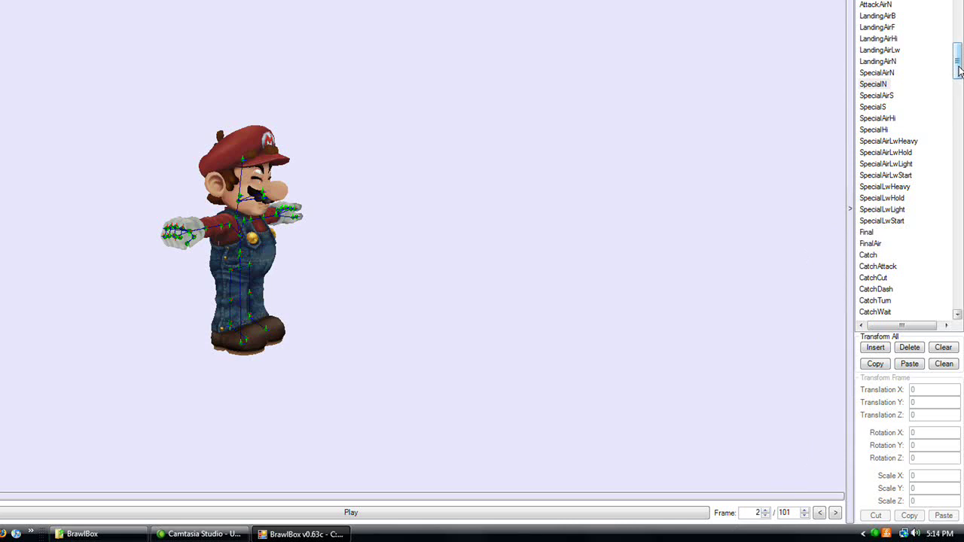
click(910, 366)
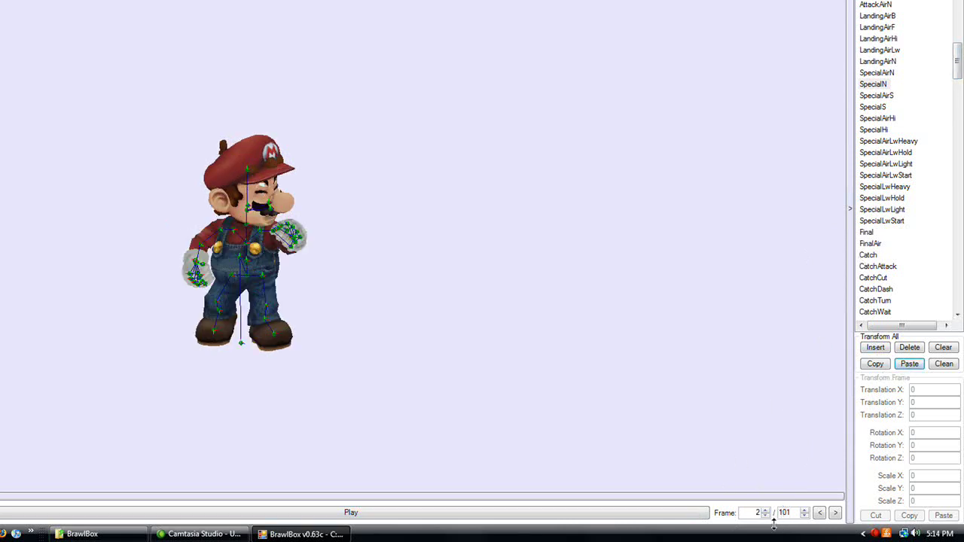
Step: Return to the start of the SpecialN animation and play it to check the edited opening frames
click(765, 516)
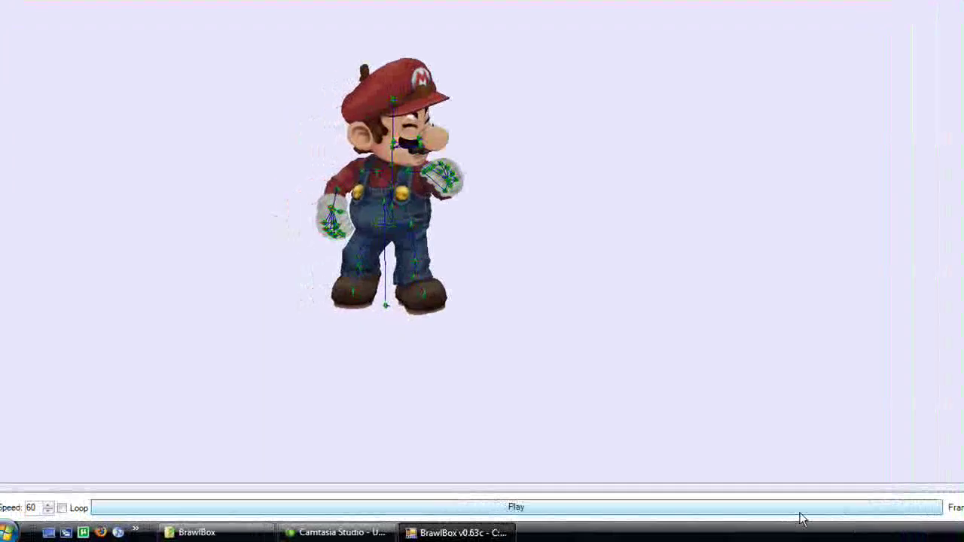
click(604, 515)
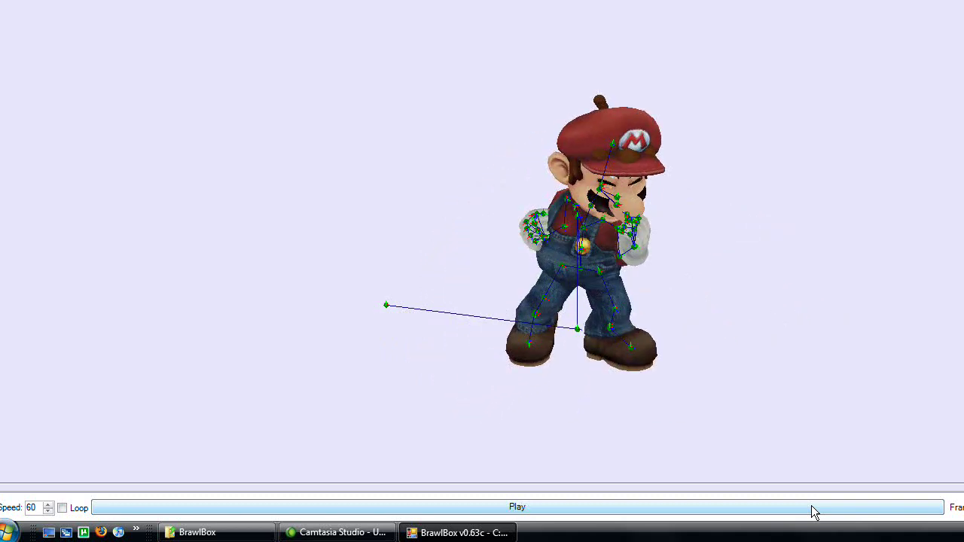
click(812, 510)
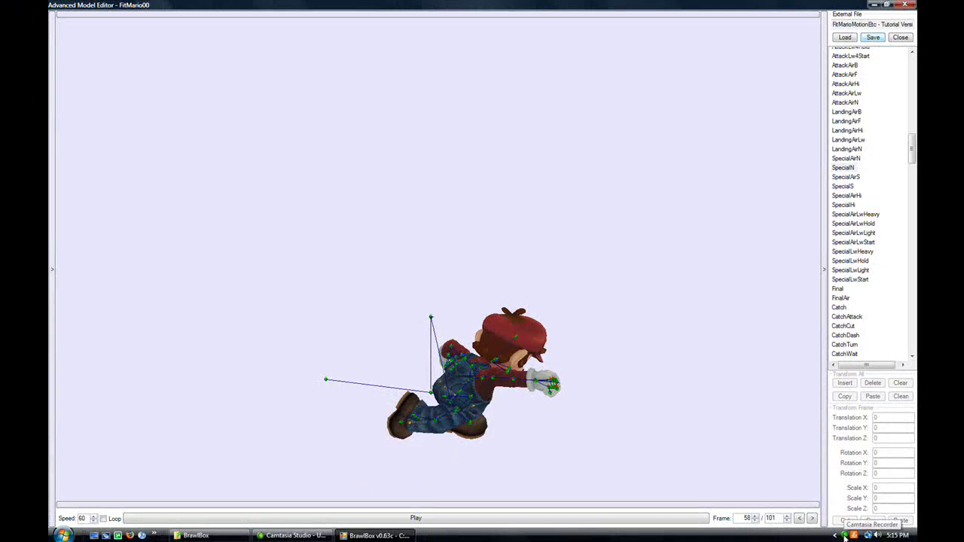
click(845, 535)
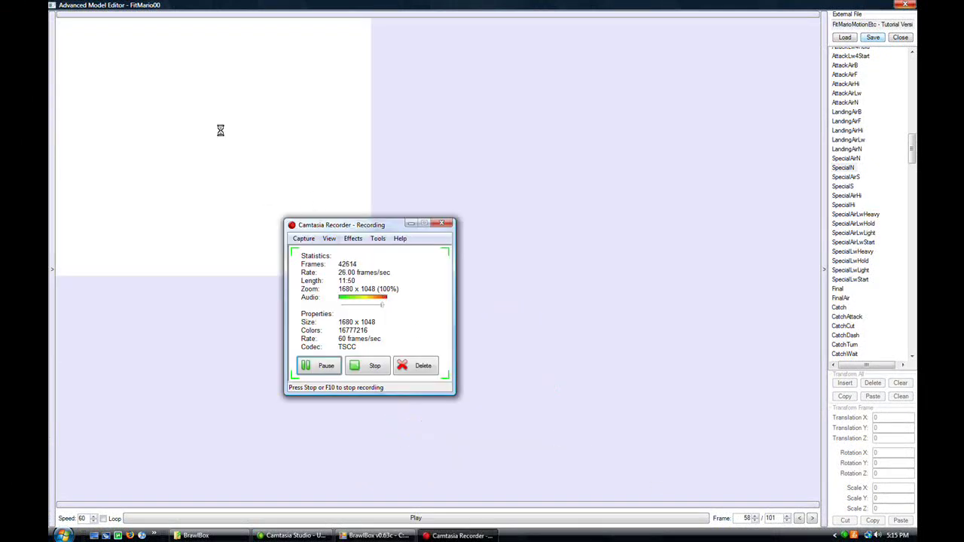